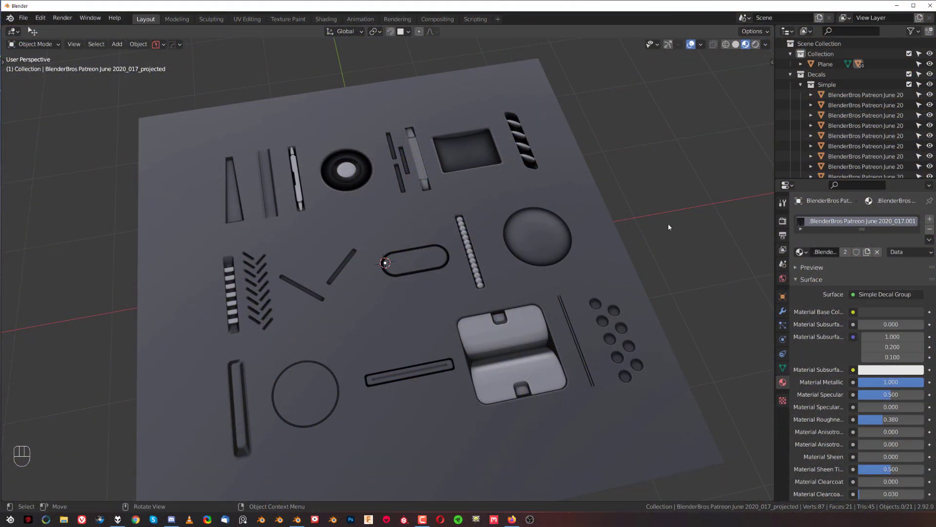
Examine the decals on the plane, including the long recessed slot decal seen from the top
scroll(652, 350, "up", 3)
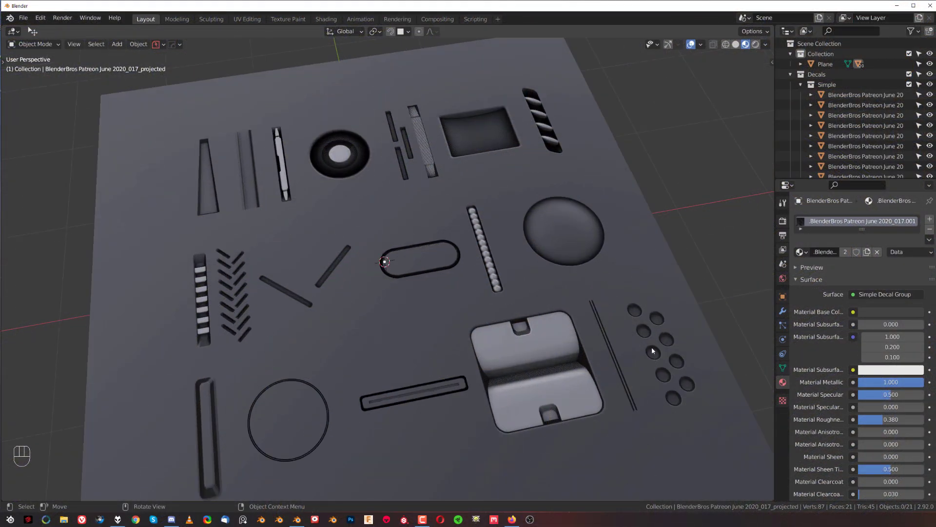
middle_click_drag(634, 310, 415, 204, "shift")
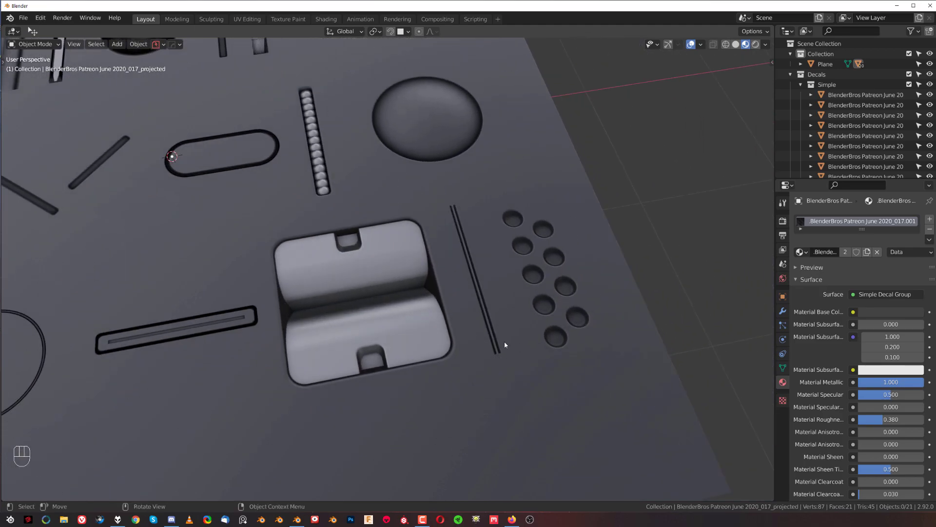
scroll(287, 278, "down", 4)
middle_click_drag(286, 278, 405, 194, "shift")
scroll(379, 249, "up", 4)
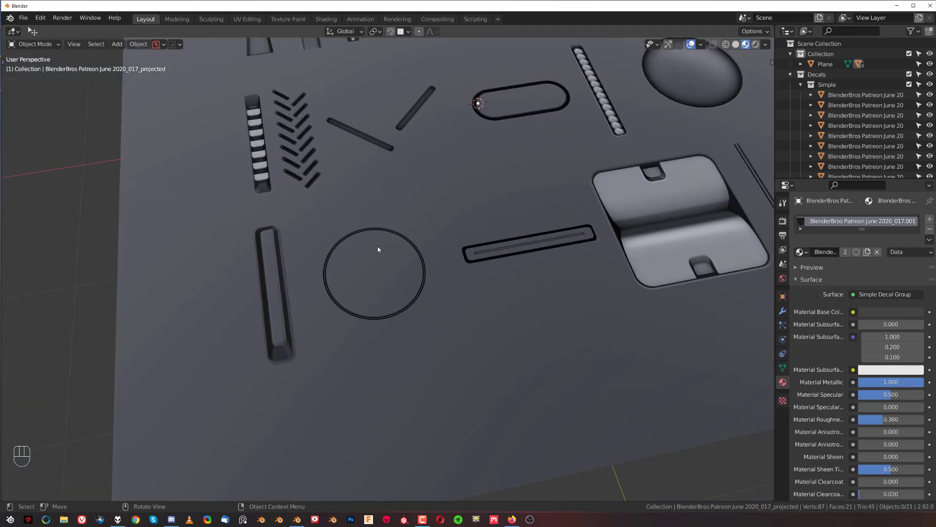
left_click(273, 268)
key("KP_7")
scroll(299, 268, "up", 4)
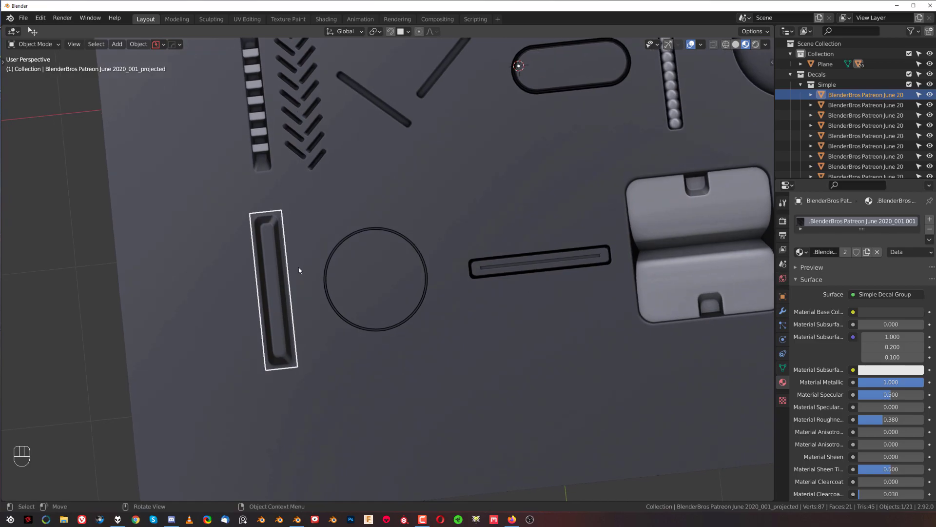
middle_click_drag(240, 142, 397, 188, "shift")
key("KP_5")
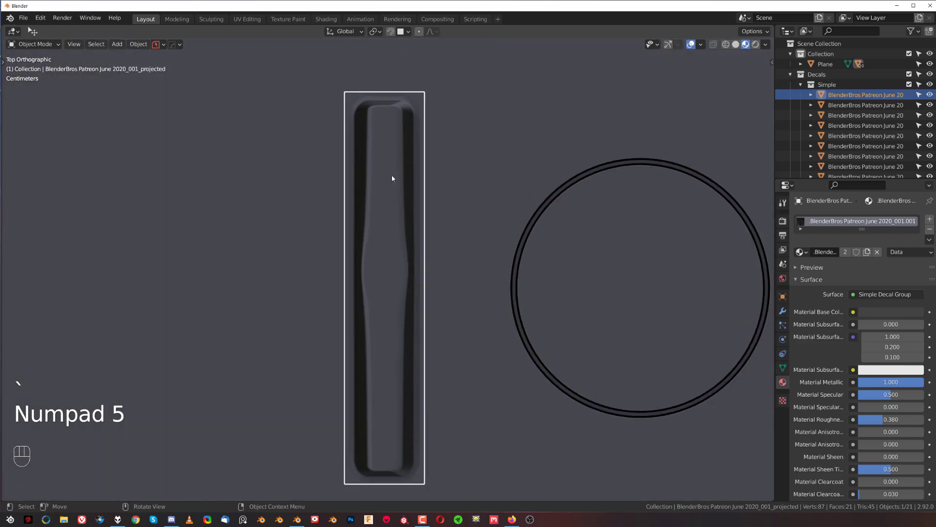
key("KP_5")
scroll(412, 350, "down", 6)
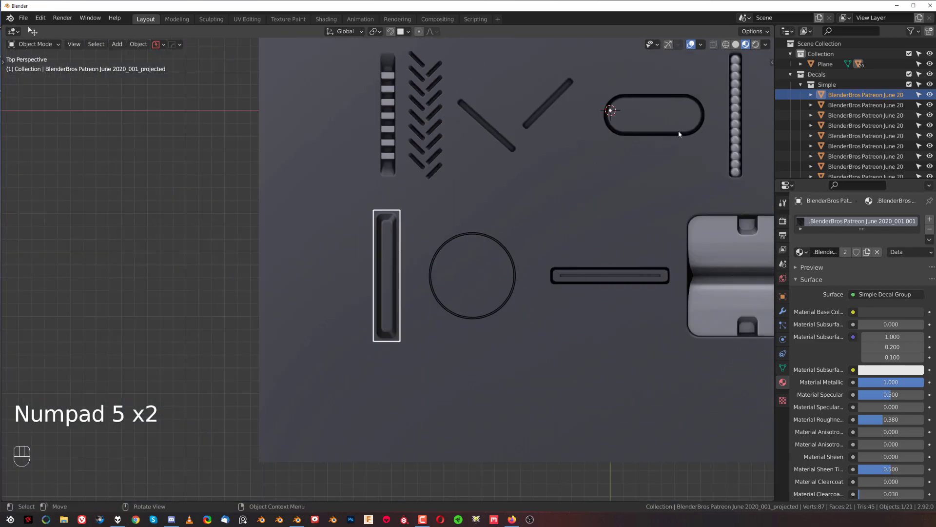
Examine the beaded strip decal beside the round dish up close
middle_click_drag(679, 133, 304, 293, "shift")
scroll(355, 244, "up", 2)
left_click(352, 239)
scroll(337, 244, "up", 4)
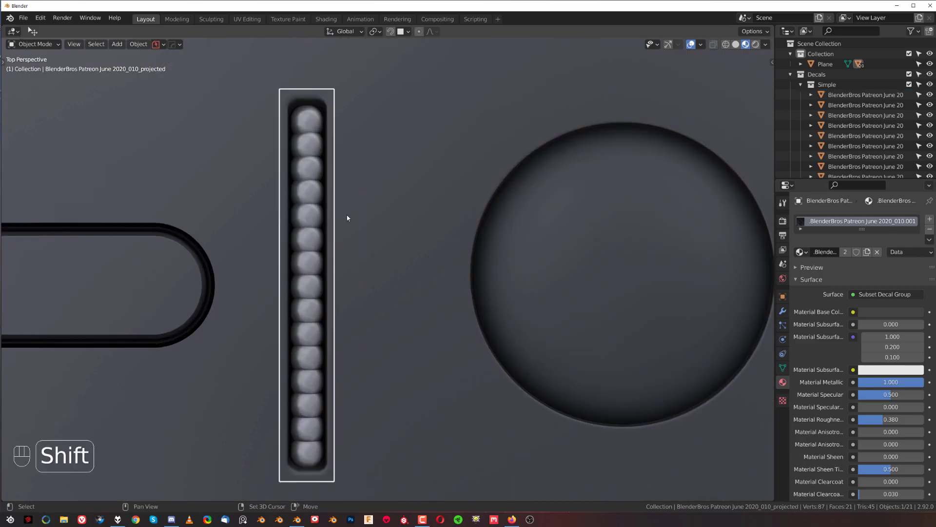
middle_click_drag(336, 206, 397, 251, "shift")
scroll(408, 317, "down", 6)
middle_click_drag(394, 295, 379, 226, "shift")
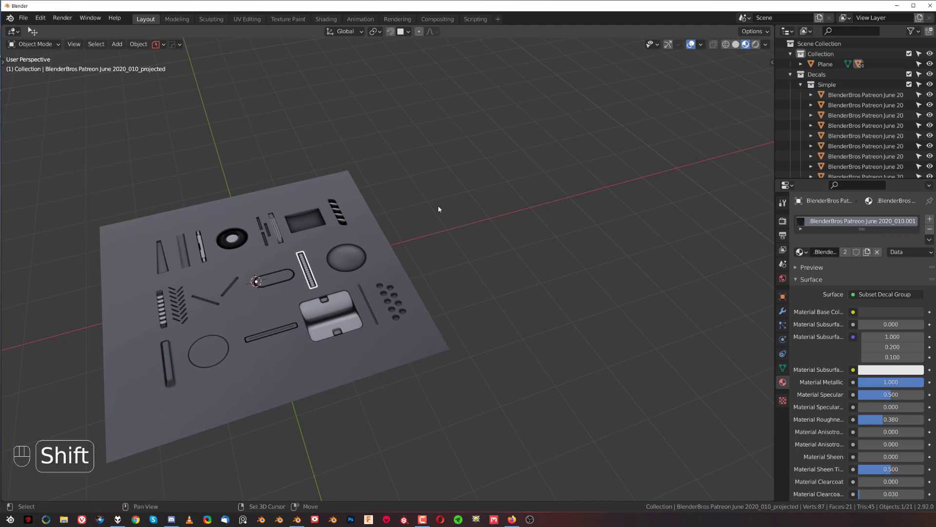
Add an 80-vertex cylinder with 1 m radius and 2 m depth, and move it beside the decal plane
key("shift+a")
mouse_move(430, 207)
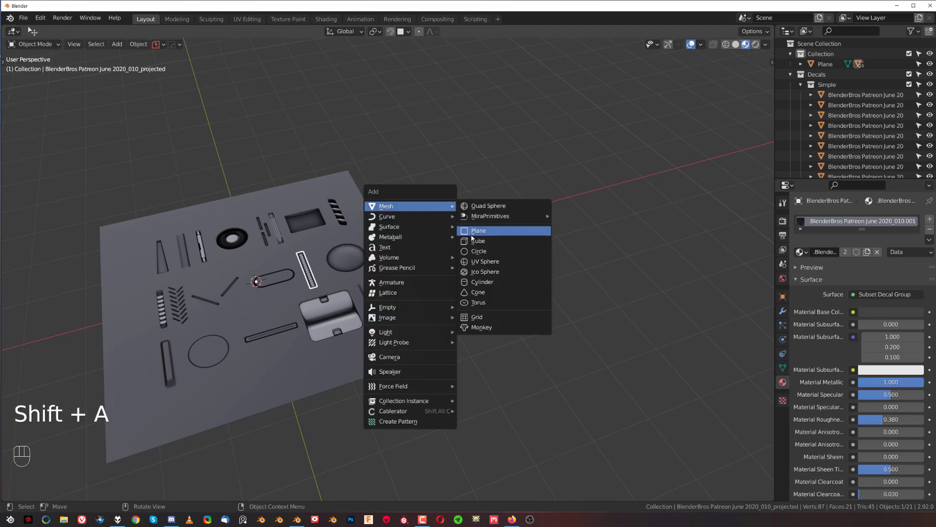
left_click(480, 282)
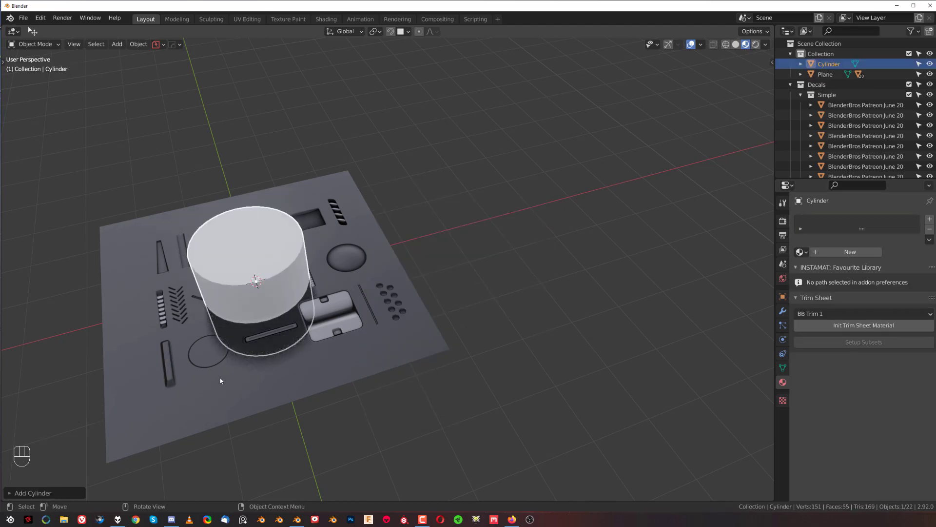
left_click(68, 492)
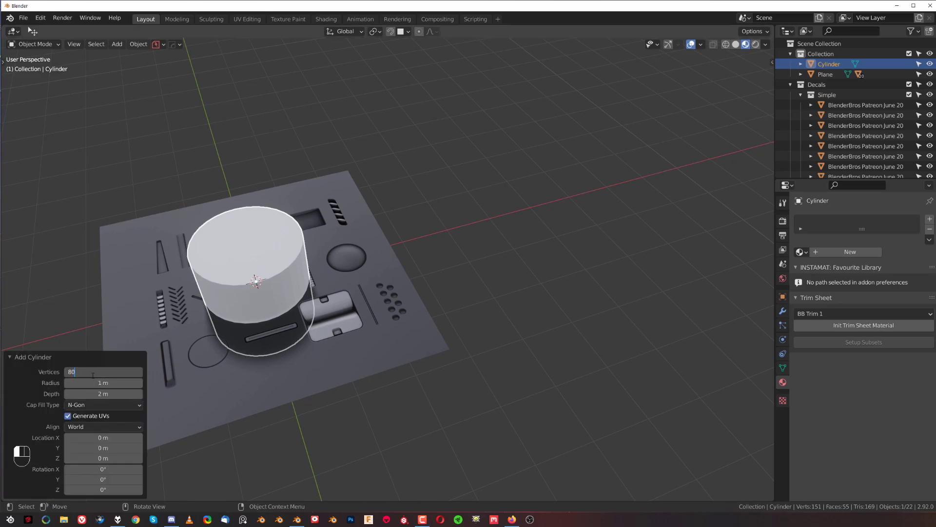
key("g")
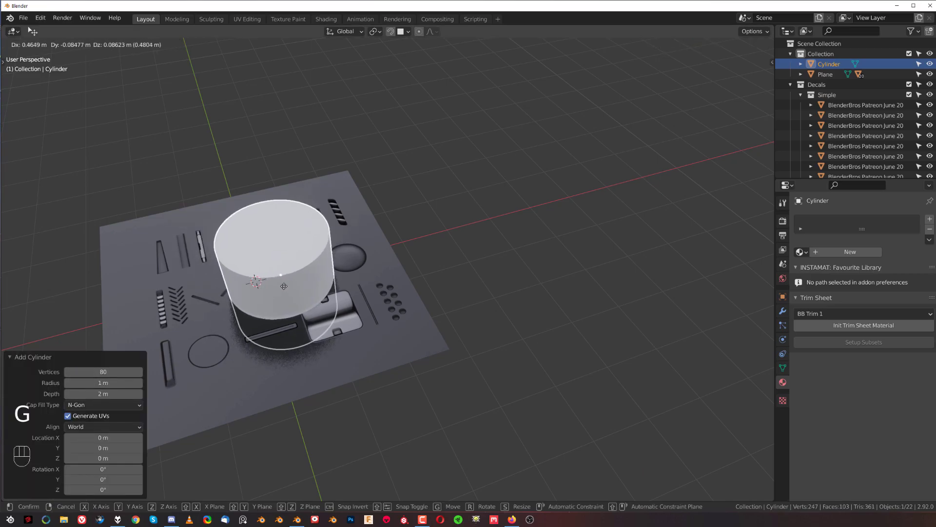
left_click(526, 224)
Copy the plane's material to the cylinder
left_click(368, 258, "shift")
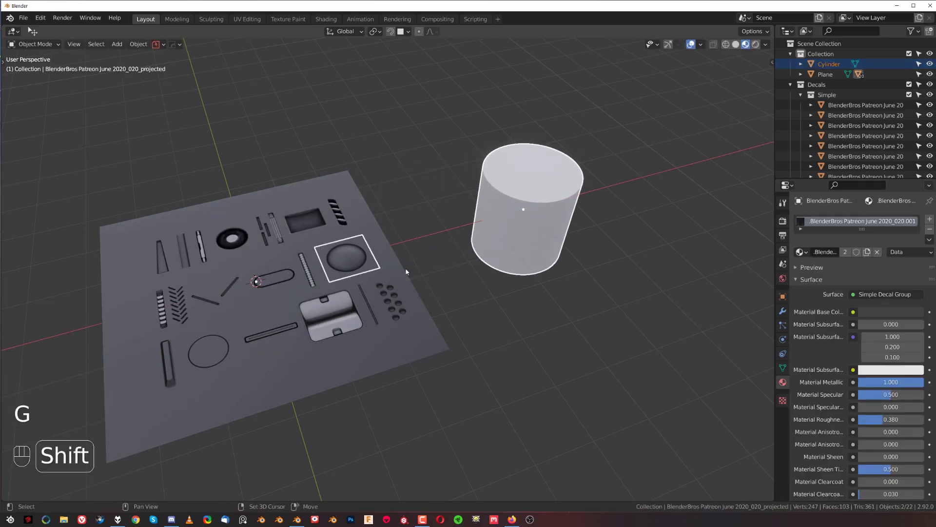
left_click(520, 207)
left_click(356, 221, "shift")
left_click(930, 240)
left_click(892, 268)
middle_click_drag(506, 255, 489, 282, "shift")
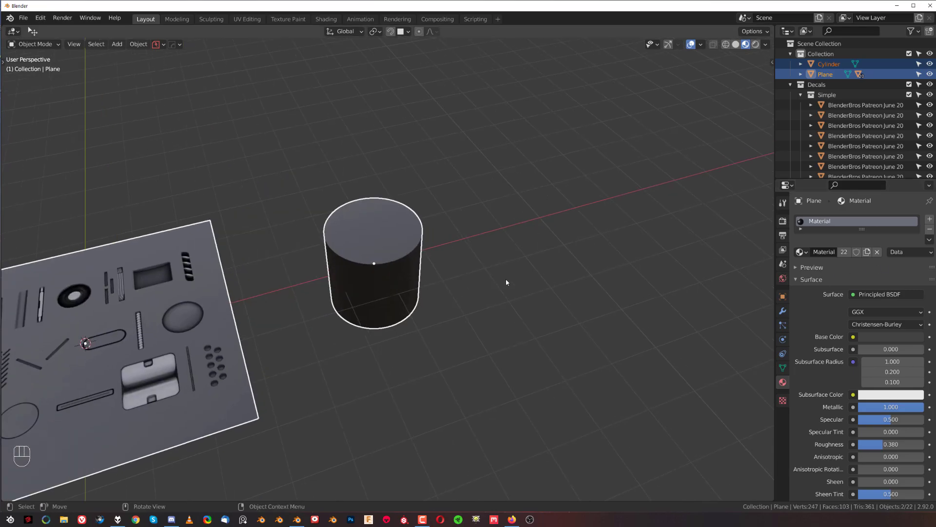
Rotate the cylinder 90° about the Y axis so it lies horizontally
left_click(401, 244)
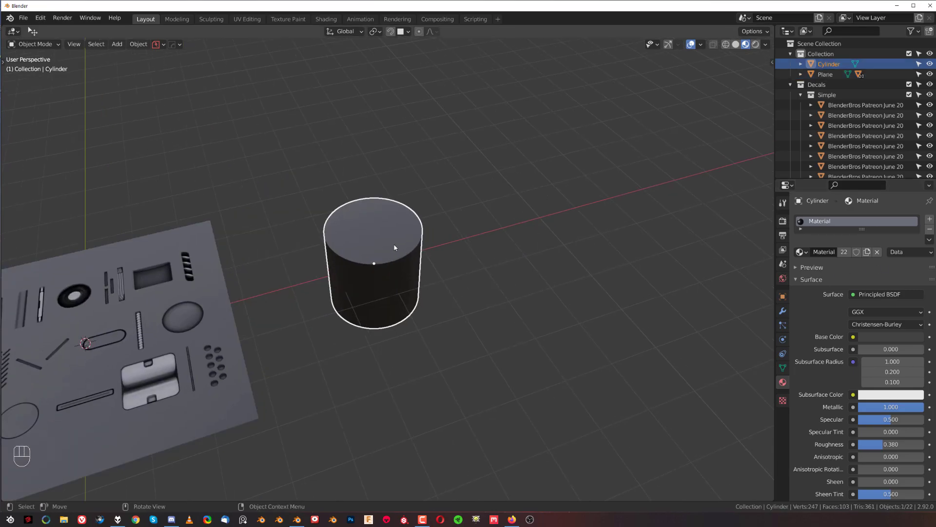
type("ry90")
key("Return")
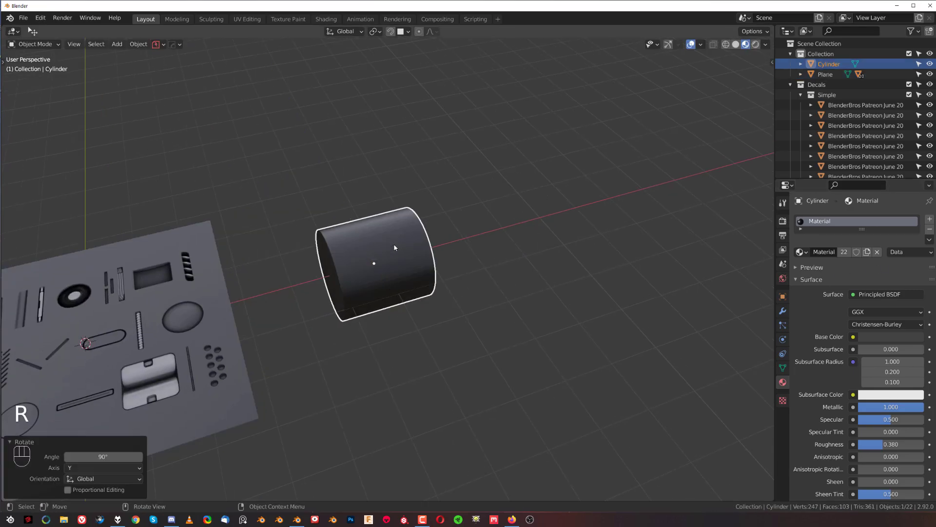
Scale the cylinder uniformly by about 1.328 and lengthen it along the X axis
key("s")
left_click(623, 296)
key("s")
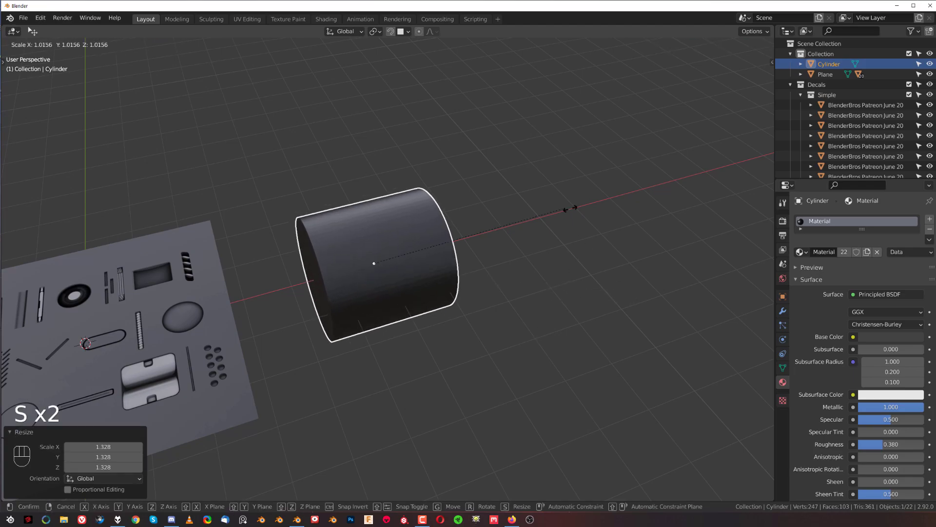
key("x")
left_click(728, 215)
Sharpen the cylinder with HardOps Ssharp at 30° sharpness and a 60° auto smooth angle
key("q")
left_click(575, 217)
middle_click_drag(401, 258, 425, 257)
middle_click_drag(425, 258, 517, 229, "shift")
scroll(514, 248, "up", 3)
middle_click_drag(459, 239, 476, 309, "shift")
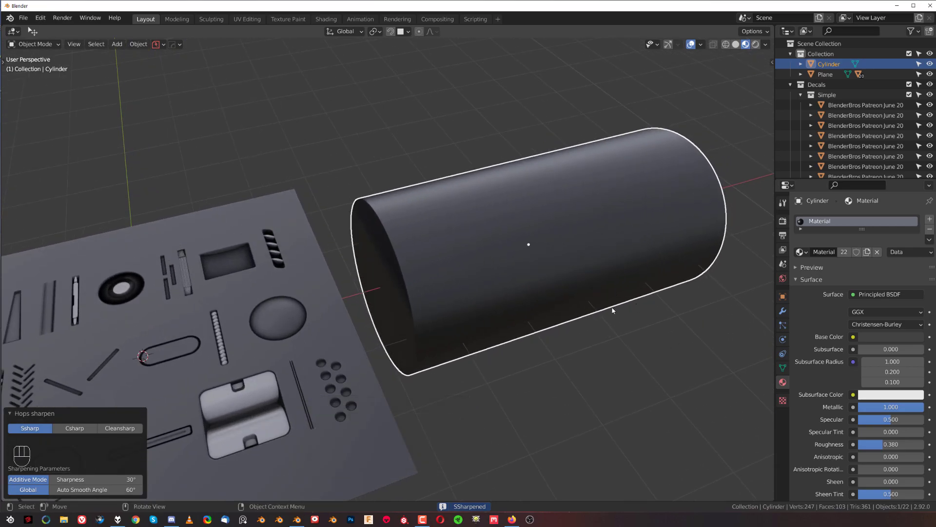
Replace the cylinder's material with a blank Principled material, repeating the randomization until it is light grey metallic
key("alt+m")
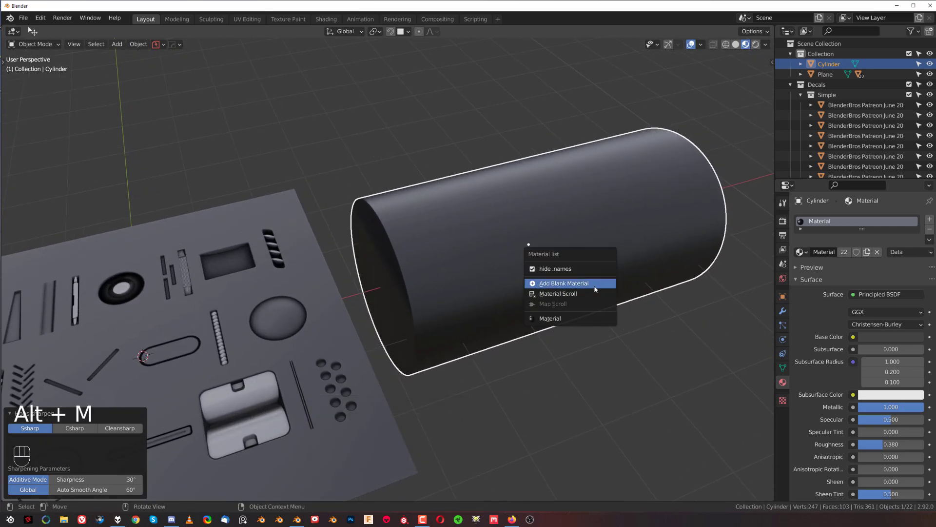
left_click(594, 288)
middle_click_drag(501, 290, 504, 295, "shift")
key("alt+m")
left_click(450, 287)
key("shift+r")
key("shift+r")
key("shift+r")
key("shift+r")
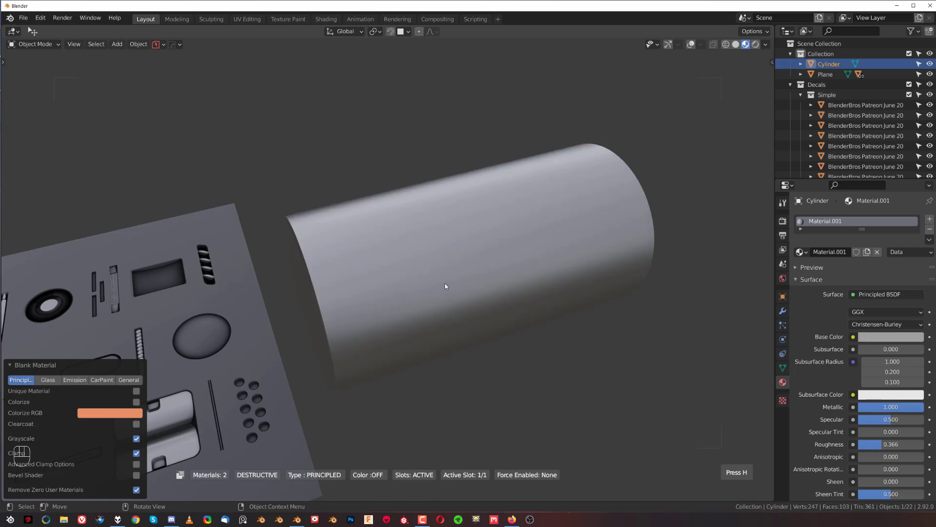
key("alt+shift+z")
scroll(446, 286, "down", 3)
left_click(541, 315)
Insert the slatted vent decal 006 from the BlenderBros Patreon June 2020 decal library
scroll(439, 319, "up", 2)
middle_click_drag(438, 320, 460, 295, "shift")
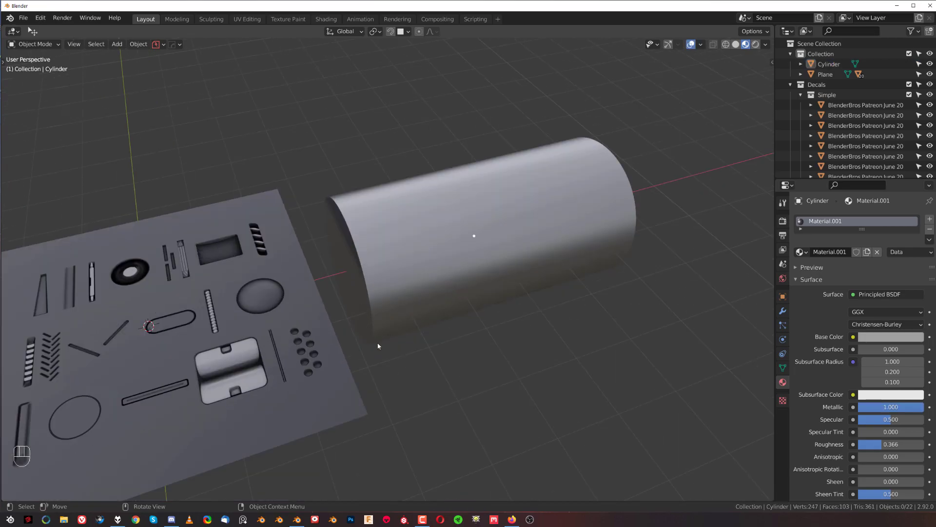
middle_click_drag(377, 303, 358, 295)
scroll(363, 314, "up", 2)
middle_click_drag(425, 305, 388, 326, "shift")
left_click(385, 302)
scroll(390, 301, "up", 3)
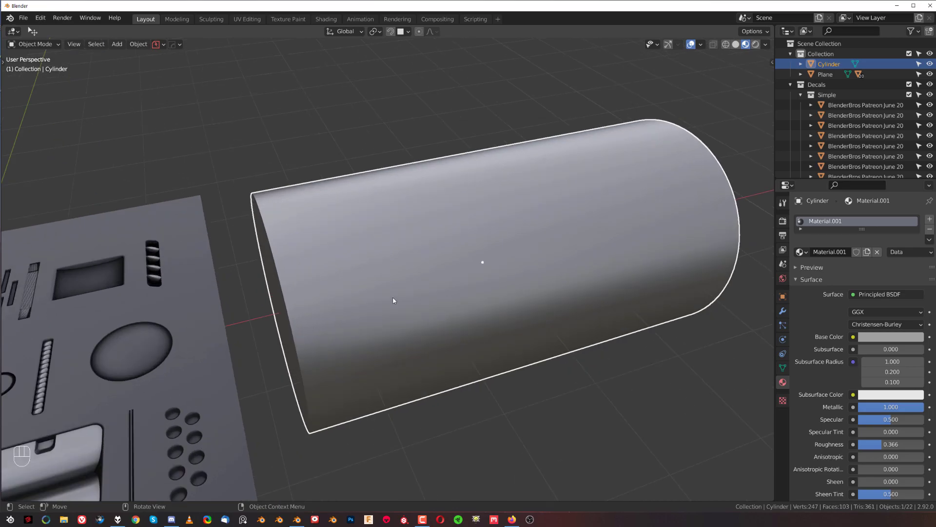
key("d")
key("d")
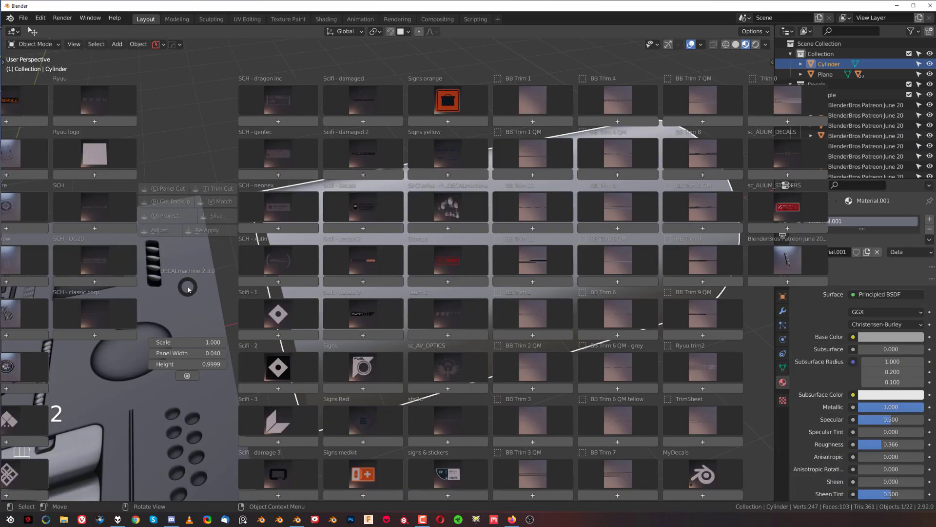
left_click(773, 272)
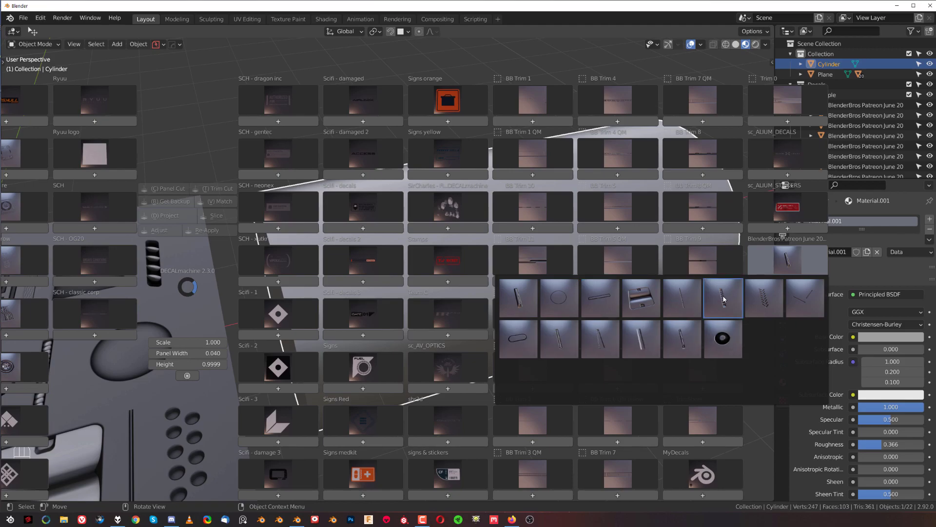
left_click(576, 291)
Snap the vent decal onto the cylinder's side near its open end and clear its parent, keeping the transform
key("g")
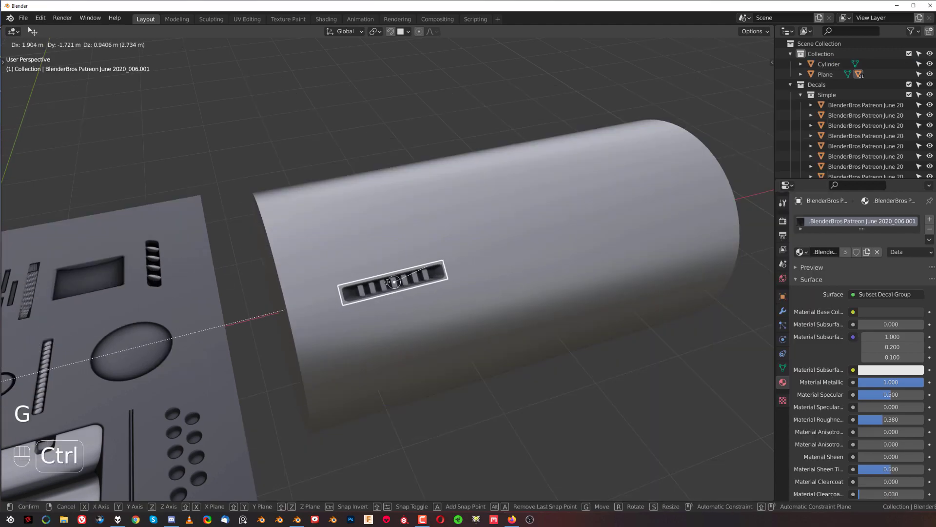
left_click(361, 220)
middle_click(383, 285, "alt")
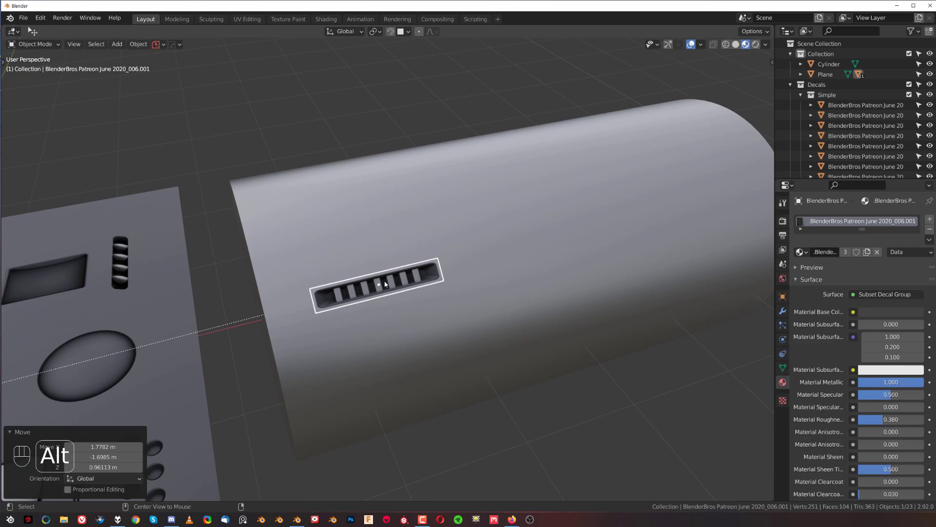
key("alt+p")
left_click(385, 287)
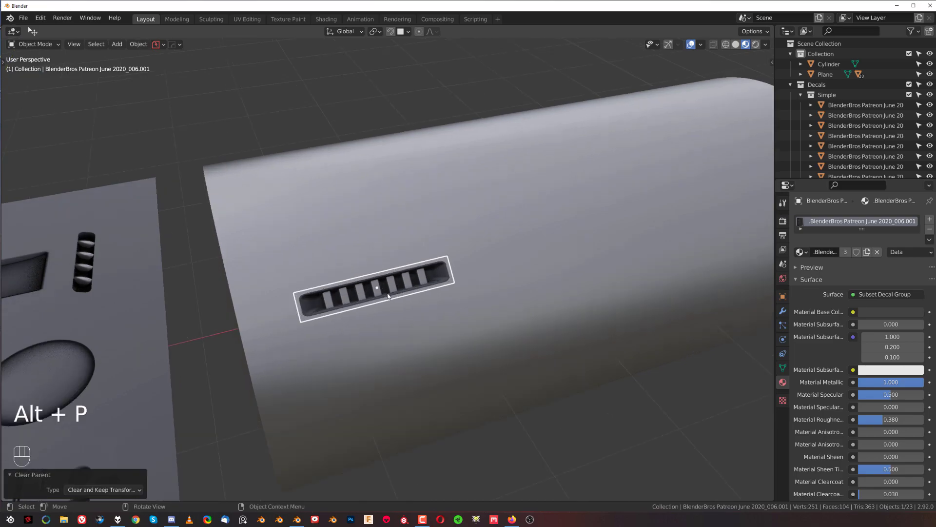
Snap the 3D cursor to the cylinder's origin
scroll(414, 307, "down", 5)
left_click(414, 306)
scroll(439, 293, "up", 3)
middle_click_drag(476, 283, 492, 276)
key("shift+s")
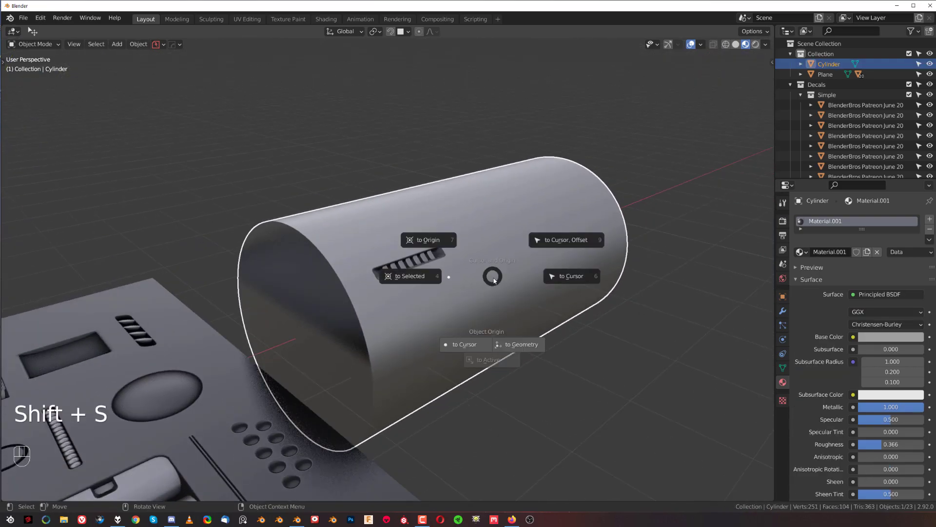
left_click(408, 277)
Add a HardOps Radial Array to the vent decal around the 3D cursor with Y as its rotation axis
middle_click_drag(401, 318, 419, 256)
left_click(416, 307)
key("q")
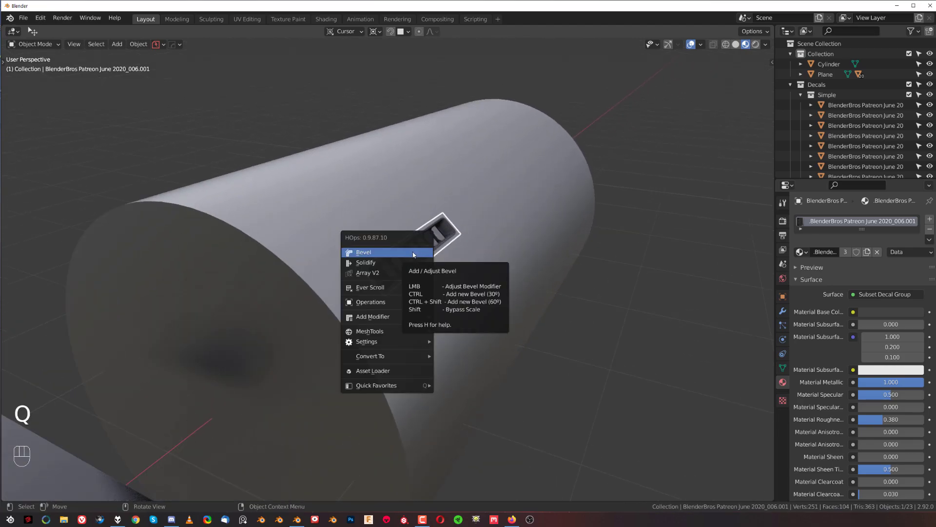
mouse_move(408, 334)
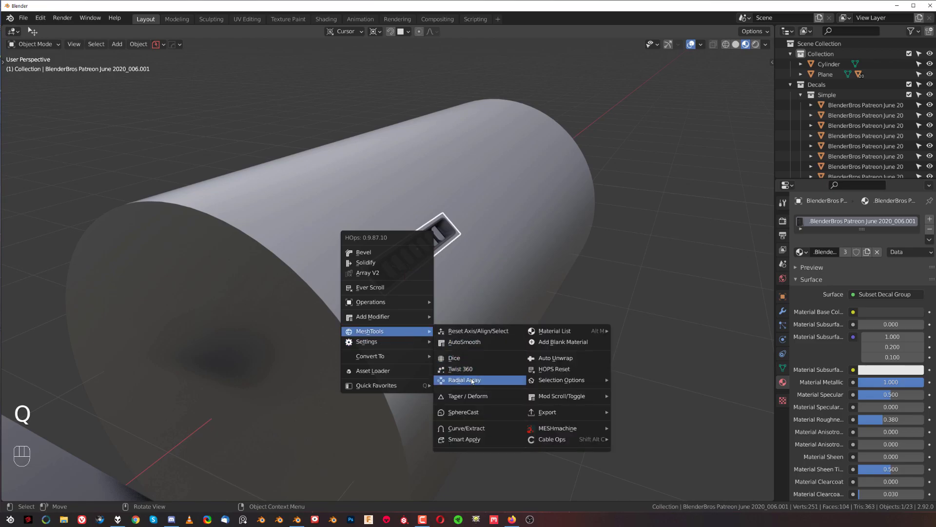
left_click(464, 379)
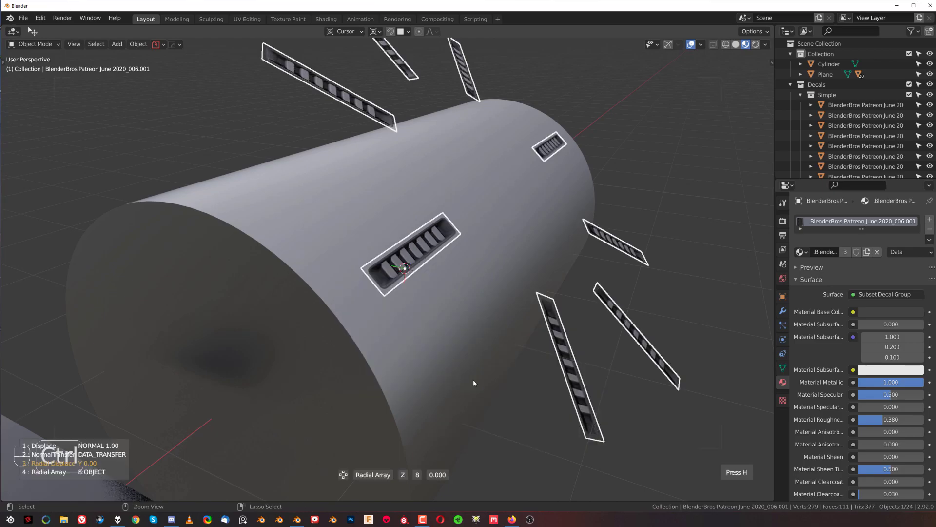
key("x")
key("x")
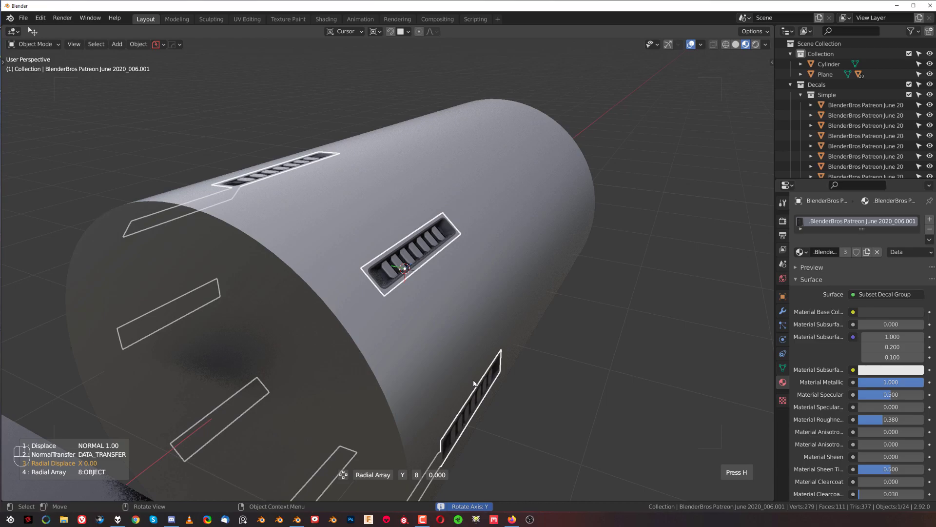
Set the radial array to 46 segments so the vent decals ring the cylinder
scroll(469, 367, "up", 5)
scroll(469, 366, "up", 20)
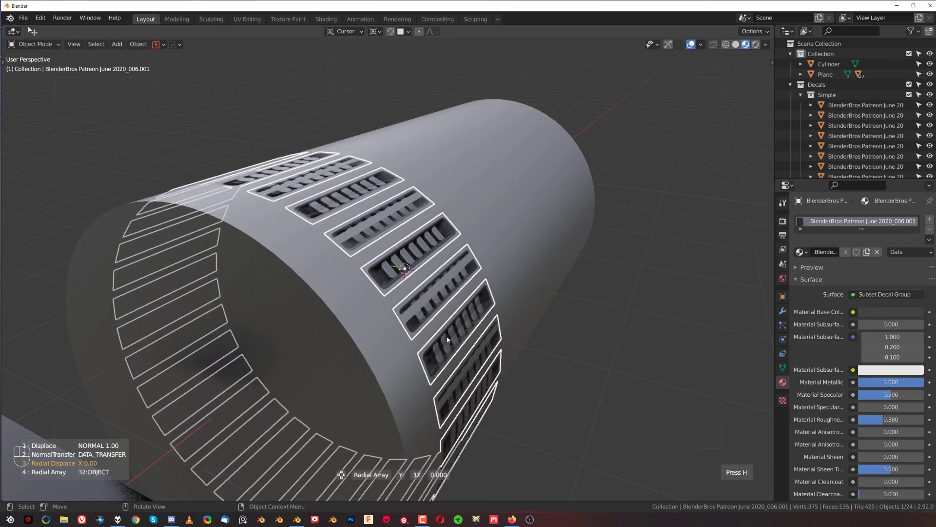
scroll(455, 336, "up", 1)
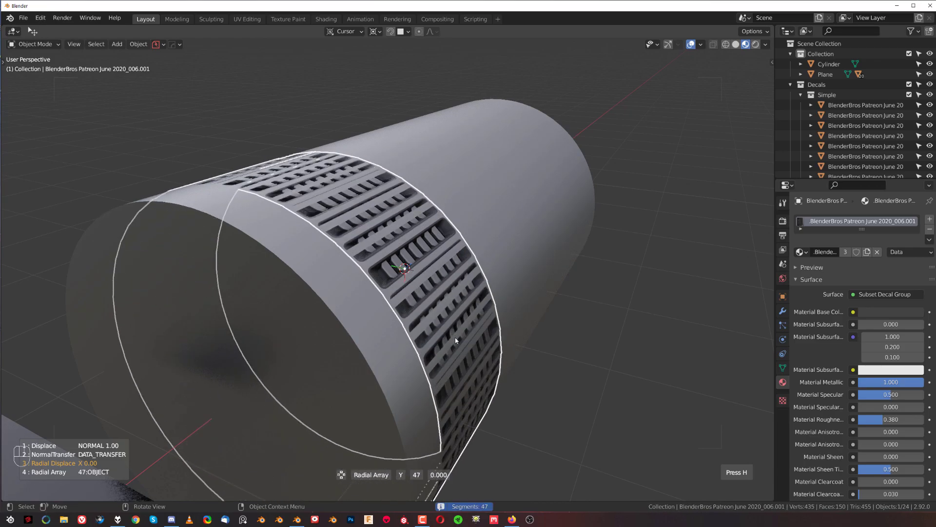
scroll(456, 344, "up", 1)
left_click(458, 345)
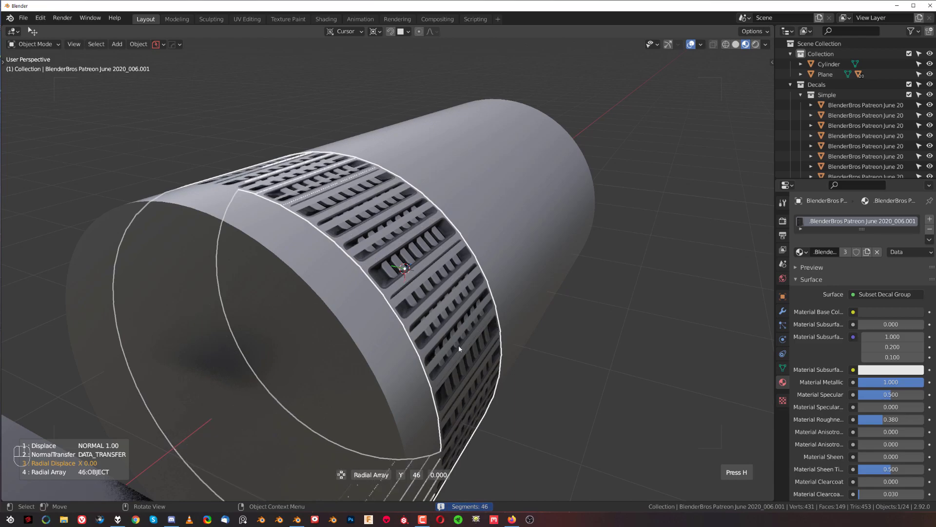
Adjust the height of the radially arrayed vent decals on the cylinder with the Adjust Decal tool
scroll(468, 312, "up", 2)
middle_click_drag(474, 290, 428, 273)
key("d")
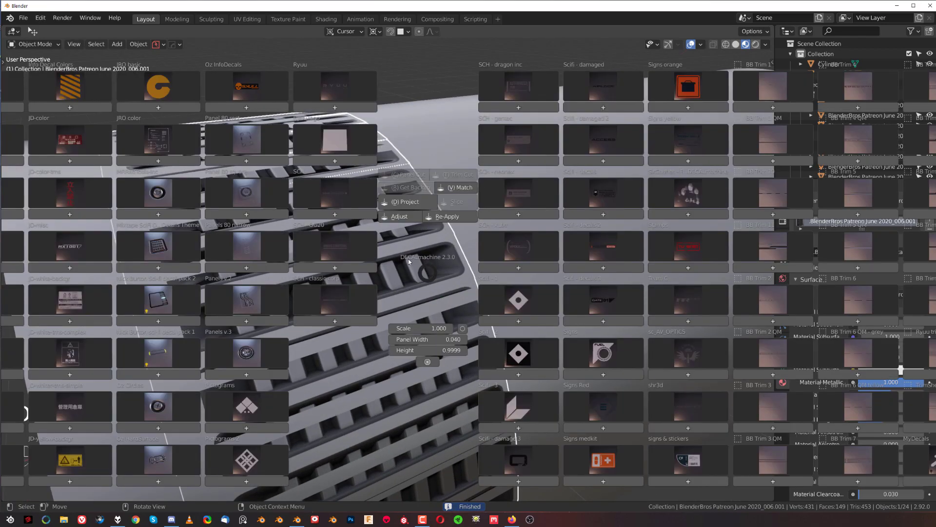
left_click(400, 216)
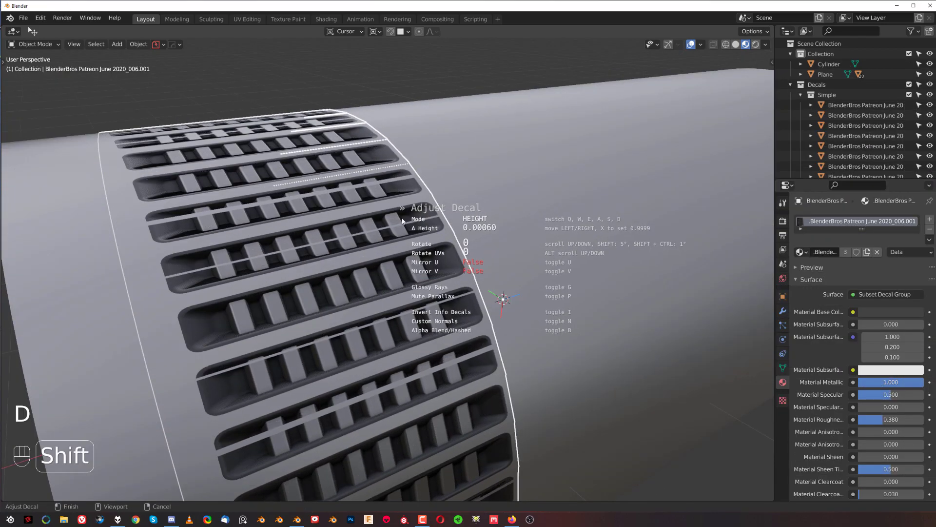
left_click(403, 224, "shift")
left_click(513, 207)
Try to project the radially arrayed vent decals onto the cylinder's surface
scroll(483, 257, "down", 3)
middle_click_drag(482, 258, 450, 261)
left_click(439, 245)
key("d")
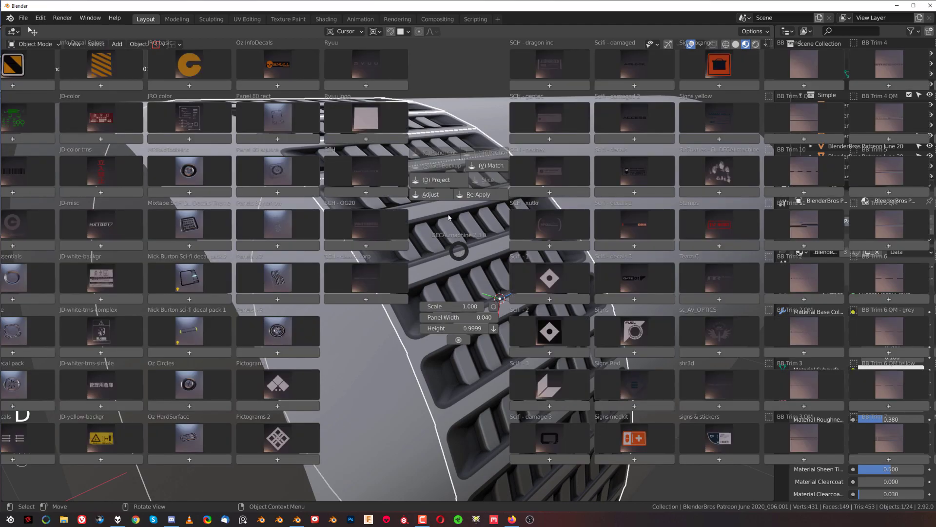
left_click(437, 182)
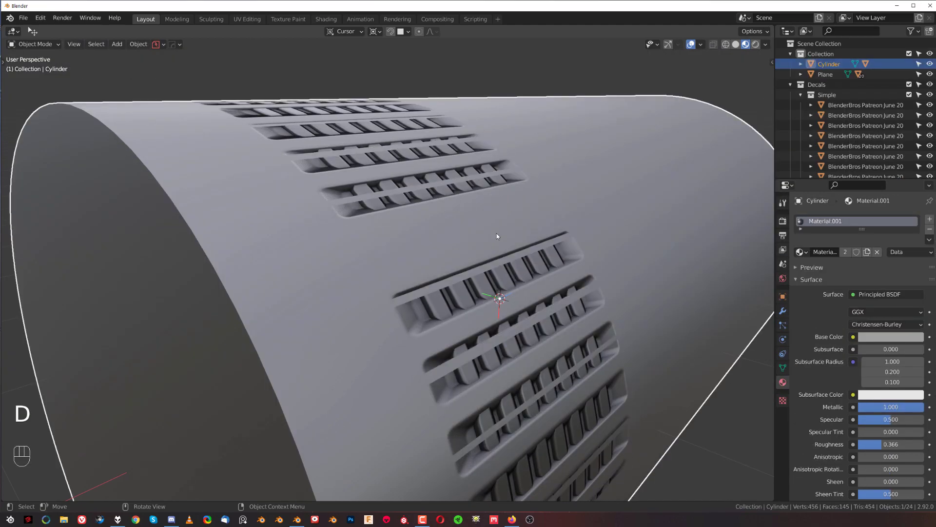
left_click(480, 247)
key("d")
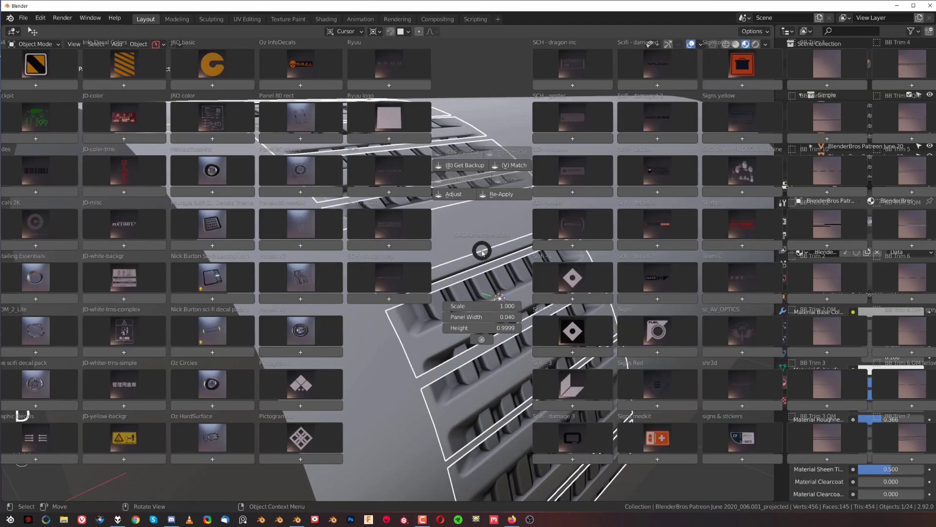
left_click(455, 194, "shift")
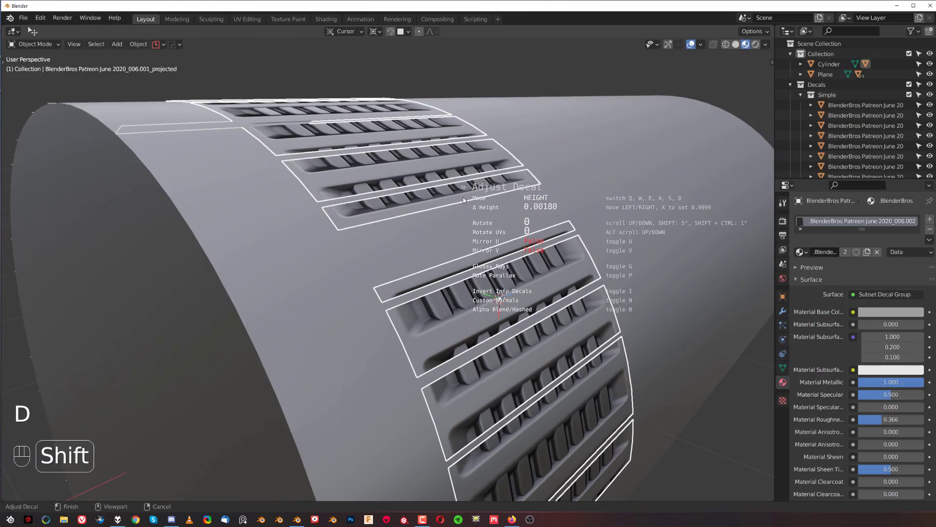
right_click(464, 197)
Undo the projection of the arrayed vent decals
key("ctrl+z")
key("ctrl+z")
key("ctrl+z")
key("ctrl+z")
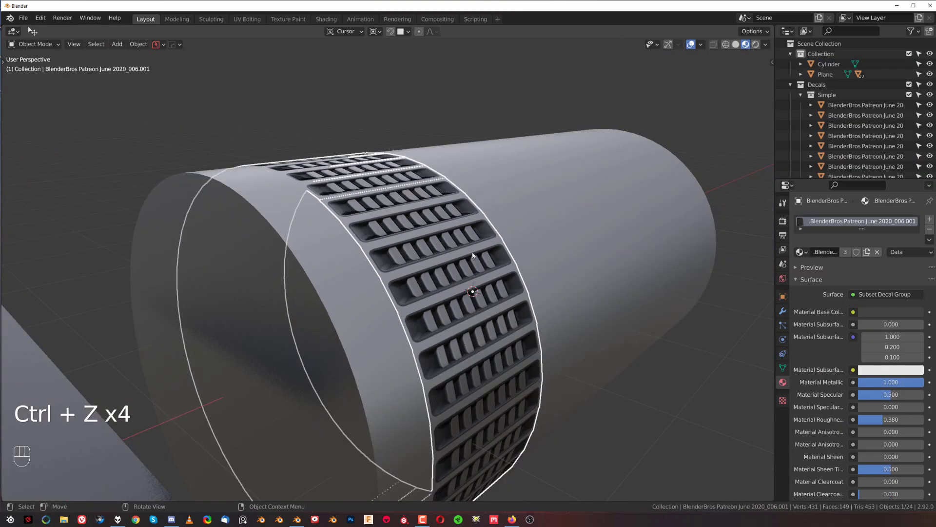
middle_click_drag(472, 254, 453, 243)
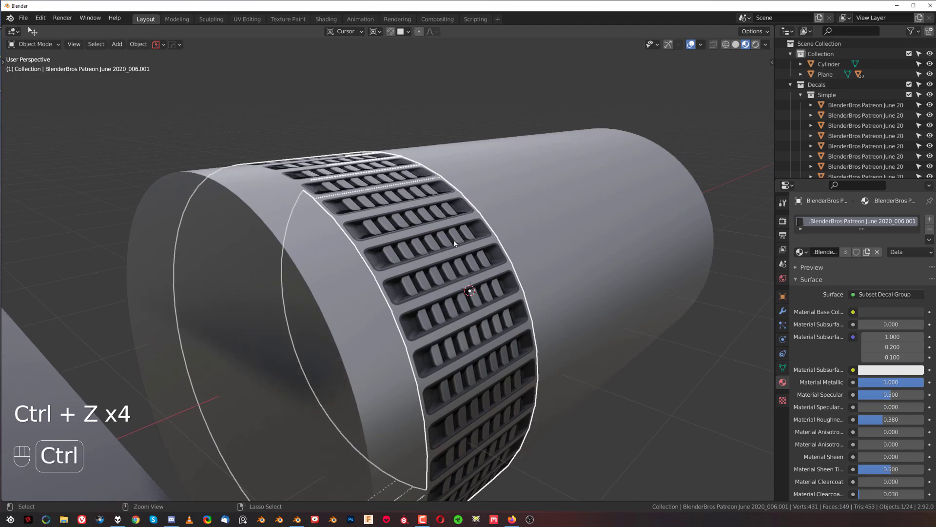
Undo the height adjustment and the radial array to return to the single vent decal
key("ctrl+z")
key("ctrl+z")
key("ctrl+z")
key("ctrl+z")
key("ctrl+z")
key("ctrl+z")
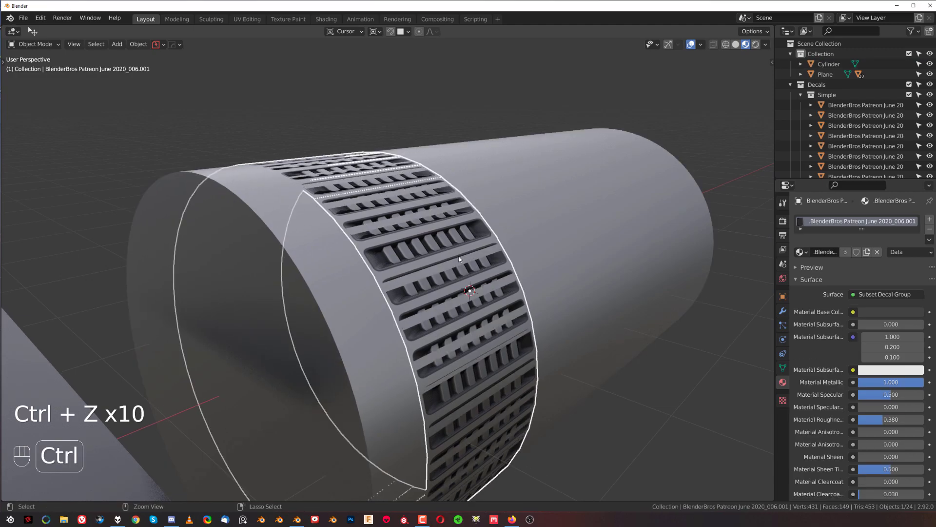
key("ctrl+z")
key("ctrl+z")
Project the single vent decal onto the cylinder's curved surface
scroll(445, 250, "up", 2)
left_click(450, 248)
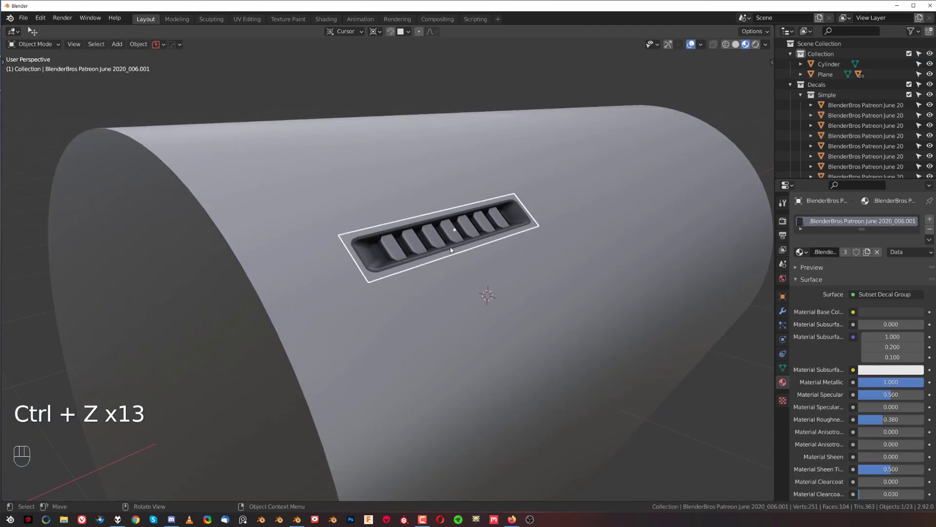
key("d")
left_click(453, 181)
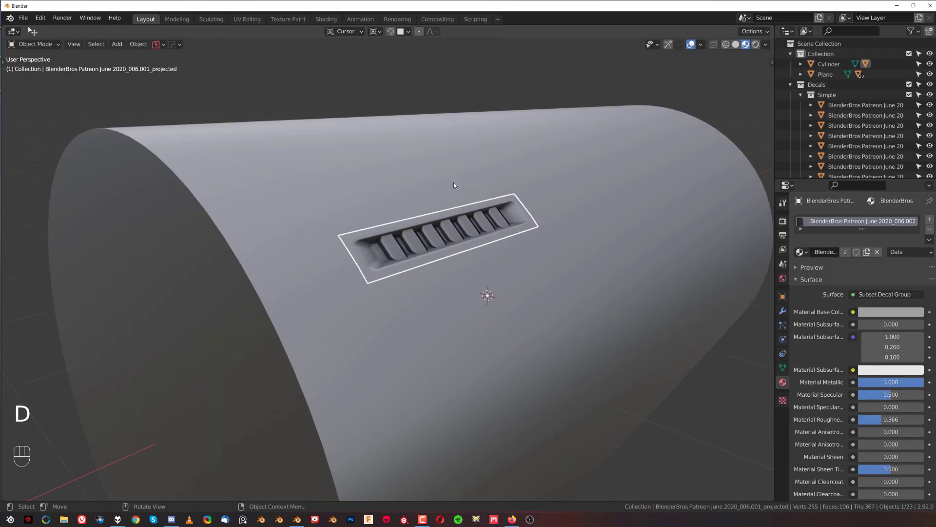
Add a 46-segment HardOps Radial Array around the 3D cursor to the projected vent decal, with Z as rotation axis
scroll(453, 182, "down", 3)
key("q")
mouse_move(461, 242)
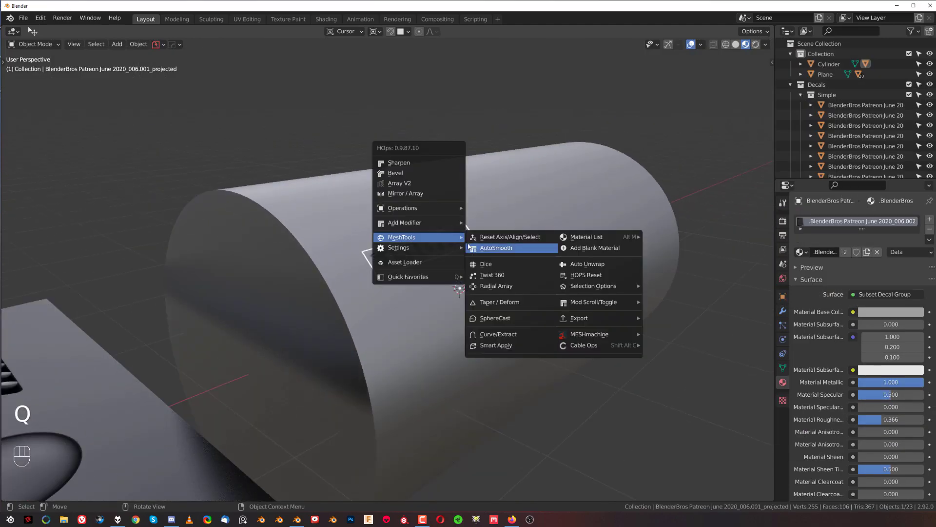
left_click(495, 288, "ctrl")
key("x")
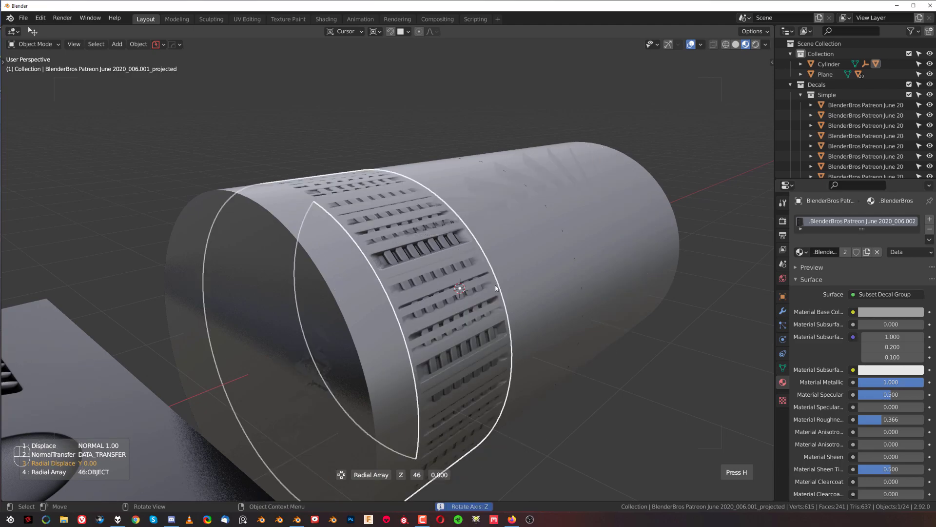
left_click(487, 276)
scroll(484, 273, "up", 2)
left_click(498, 253)
left_click(451, 255)
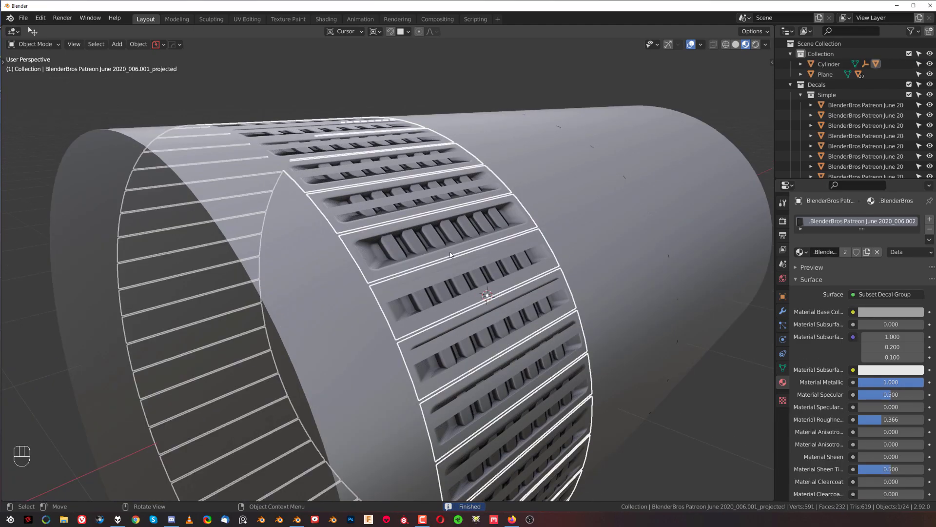
Adjust the height of the projected and arrayed vent decals with the Adjust Decal tool
key("d")
left_click(431, 201, "shift")
left_click(432, 202, "shift")
left_click(606, 218)
Inspect the ring of projected vent decals and the rest of the cylinder from several angles
scroll(478, 261, "down", 3)
middle_click_drag(478, 261, 393, 267)
scroll(411, 283, "up", 2)
scroll(411, 283, "up", 2)
scroll(375, 246, "down", 2)
scroll(393, 268, "down", 5)
middle_click_drag(305, 295, 351, 243, "shift")
middle_click_drag(351, 244, 478, 255)
scroll(458, 279, "down", 4)
scroll(373, 256, "up", 4)
Insert the bar-shaped BlenderBros Patreon June 2020_001 decal and move it onto the blank side of the cylinder
left_click(444, 256)
scroll(556, 234, "up", 2)
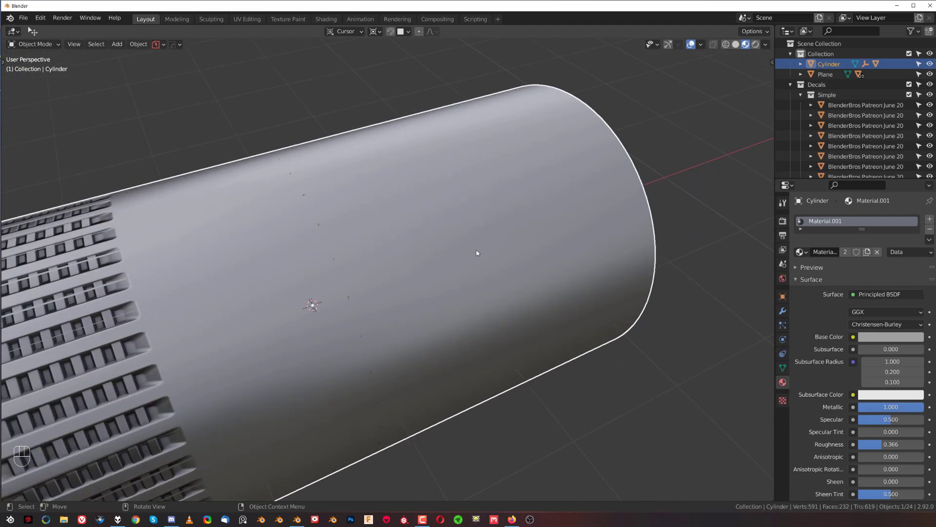
key("d")
key("d")
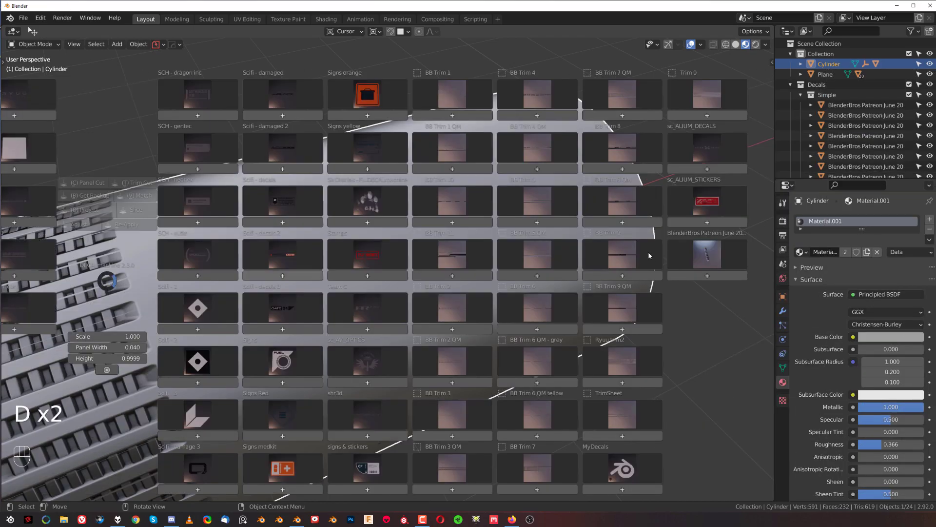
left_click(684, 265)
left_click(437, 291)
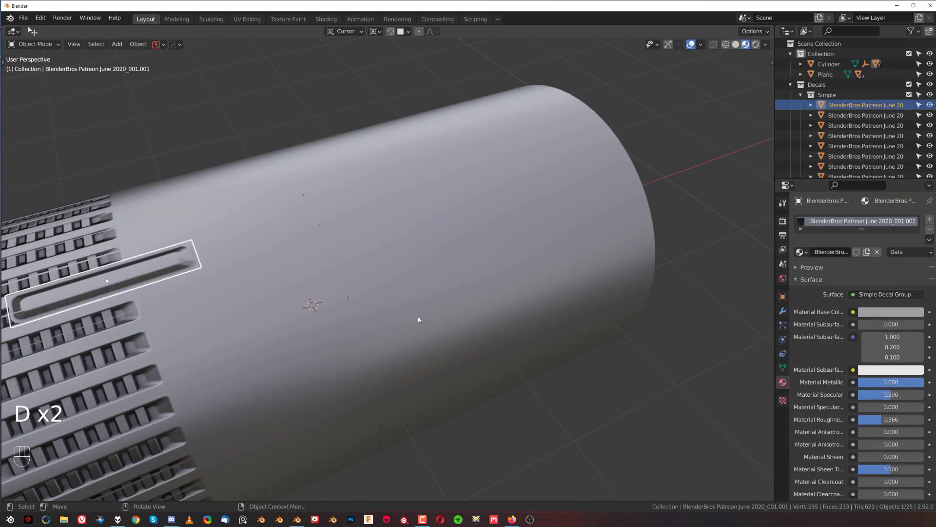
key("g")
left_click(439, 257)
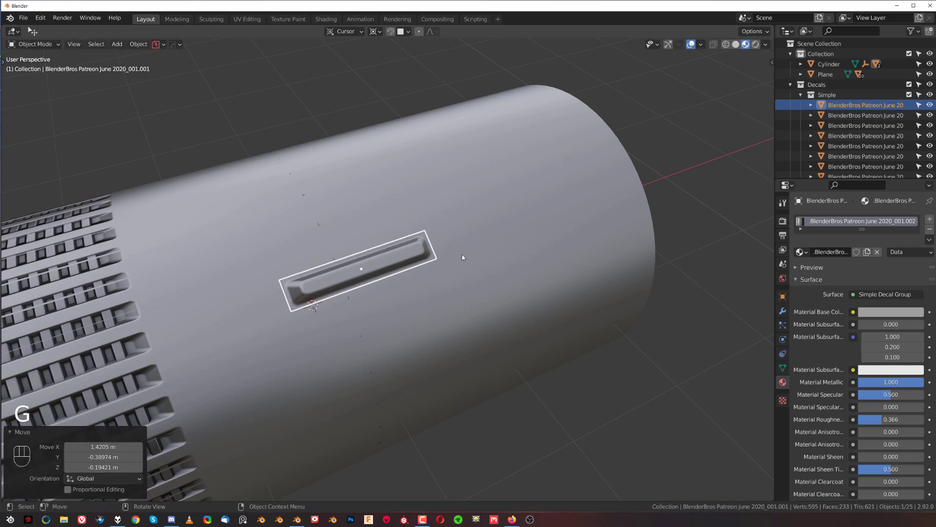
Scale the bar decal to about 0.51 and snap it onto the cylinder's surface
scroll(439, 257, "up", 2)
key("s")
left_click(409, 292)
key("g")
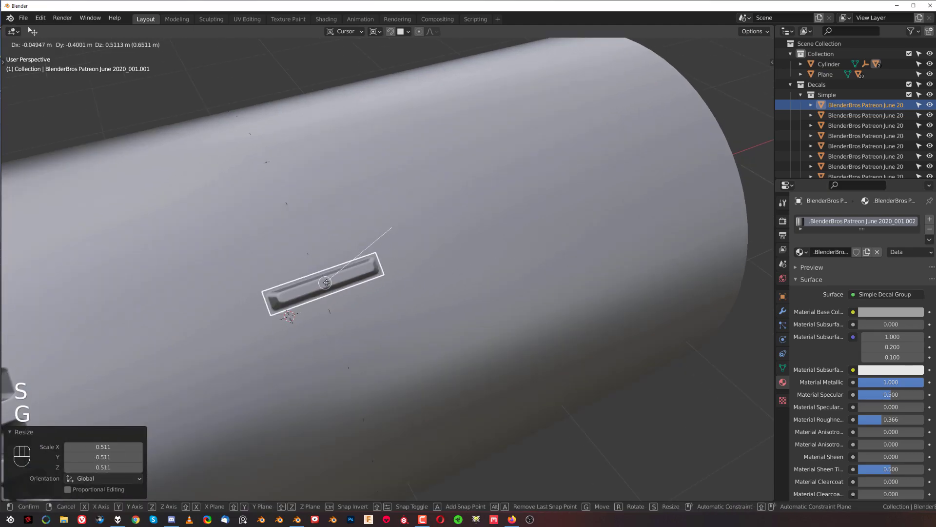
left_click(366, 274, "ctrl")
Try to rotate the bar decal on the cylinder with the Adjust Decal tool
key("d")
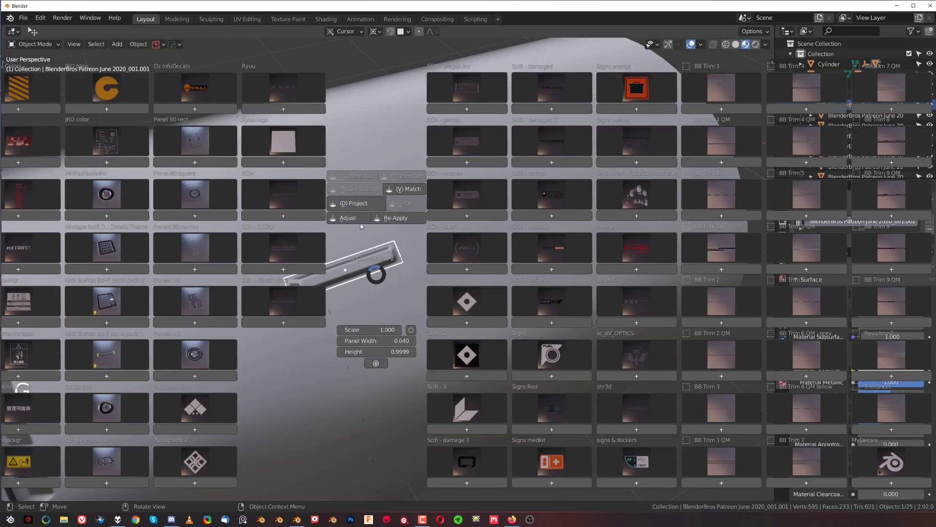
left_click(359, 220)
scroll(359, 222, "up", 1)
left_click(373, 253)
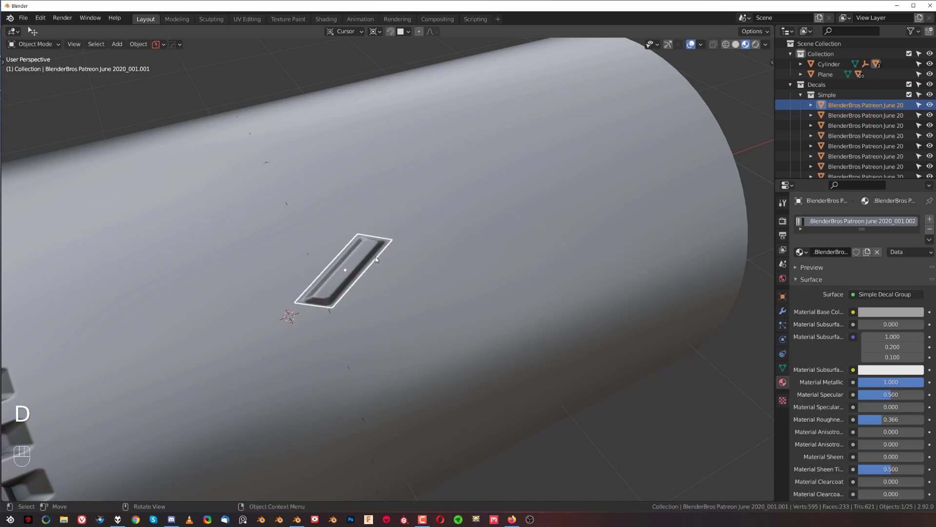
key("ctrl+z")
Apply the scale of the cylinder
scroll(423, 233, "down", 3)
left_click(423, 232)
key("ctrl+a")
left_click(428, 221)
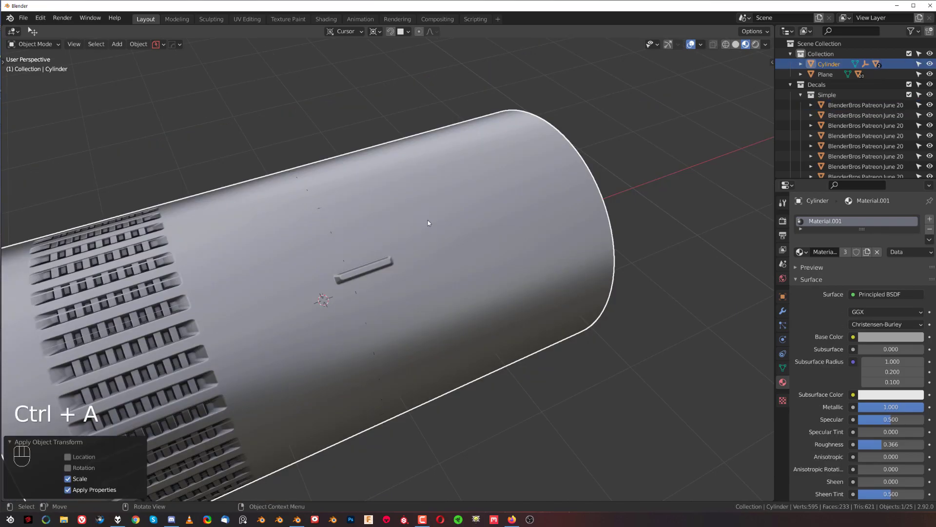
Rotate the bar decal with the Adjust Decal tool so it runs around the cylinder's circumference
scroll(370, 256, "up", 5)
left_click(372, 261)
scroll(380, 263, "down", 2)
key("d")
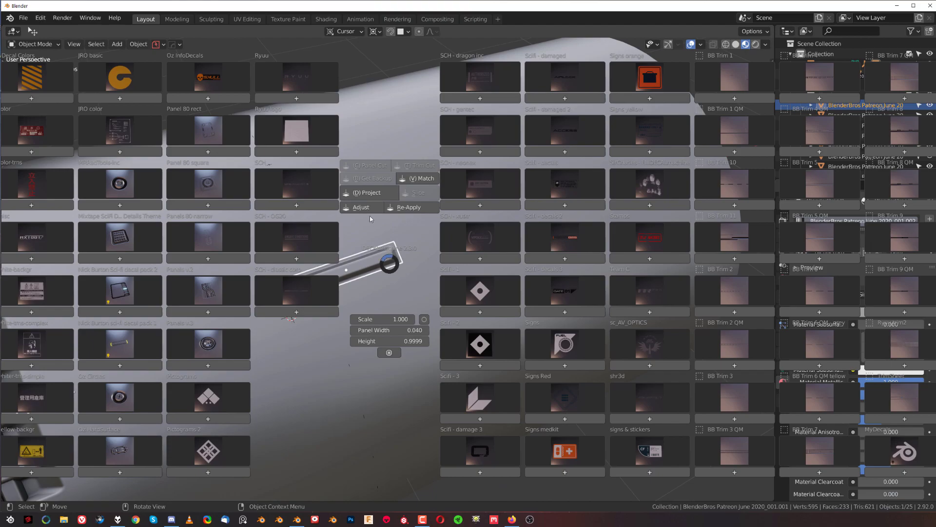
left_click(366, 208)
left_click(391, 258)
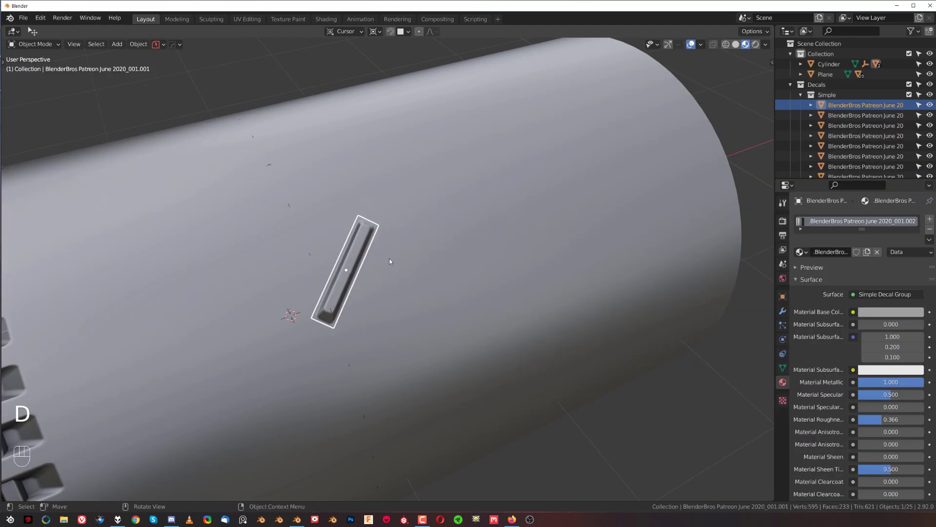
Duplicate the bar decal about 0.2 m along X and rotate the copy crosswise to the original
key("shift+d")
left_click(396, 275, "ctrl")
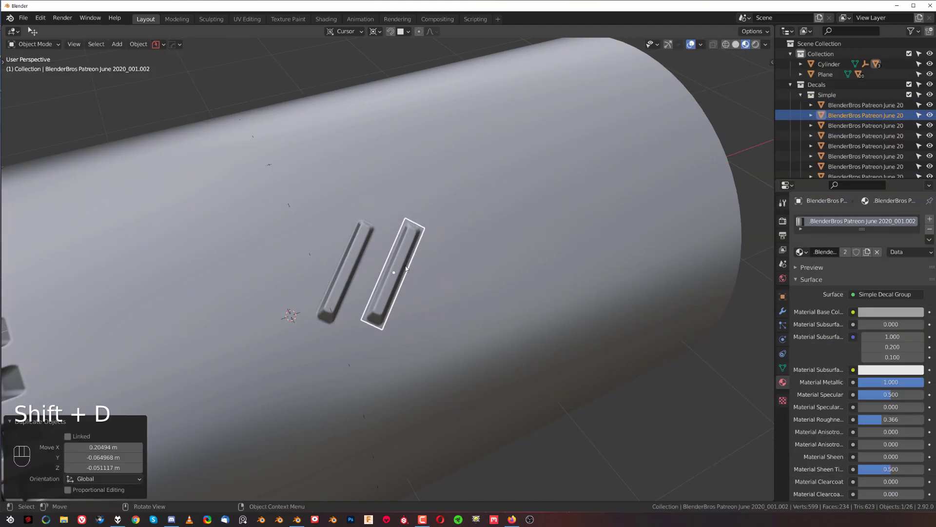
key("d")
left_click(384, 210)
scroll(385, 209, "down", 2)
left_click(388, 215)
Scale the rotated copy to about 0.69 and snap it onto the cylinder beside the first bar
key("s")
left_click(476, 282)
key("g")
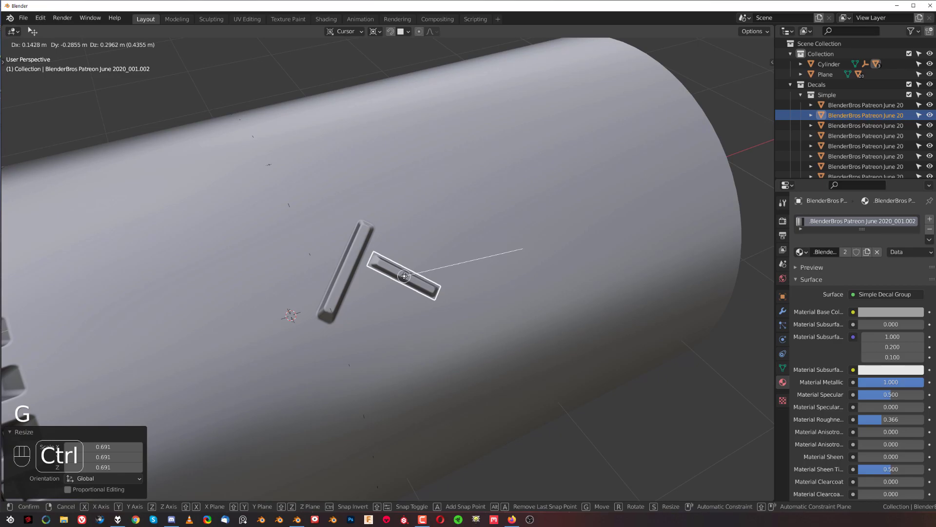
left_click(405, 271)
scroll(388, 279, "down", 3)
scroll(389, 279, "up", 2)
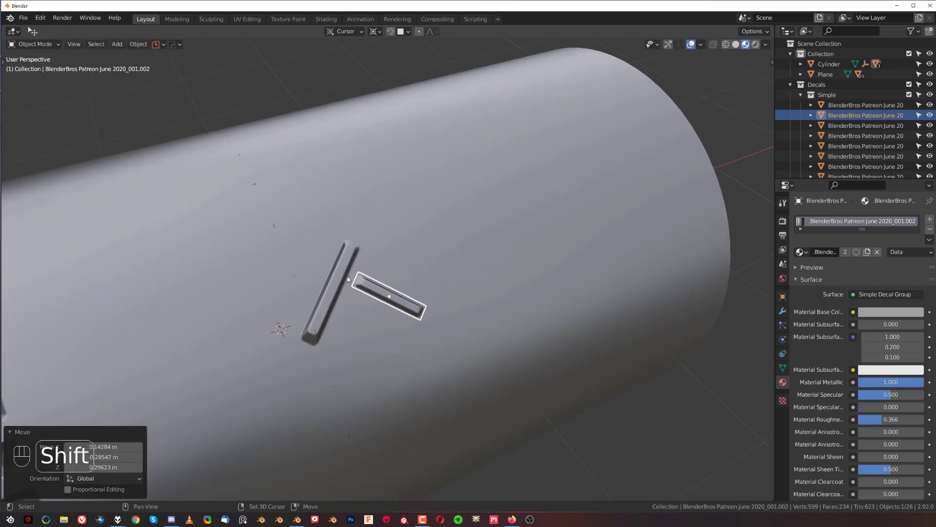
Duplicate both bar decals and shift the copies about 0.28 m along the global X axis
left_click(335, 292, "shift")
key("shift+d")
key("x")
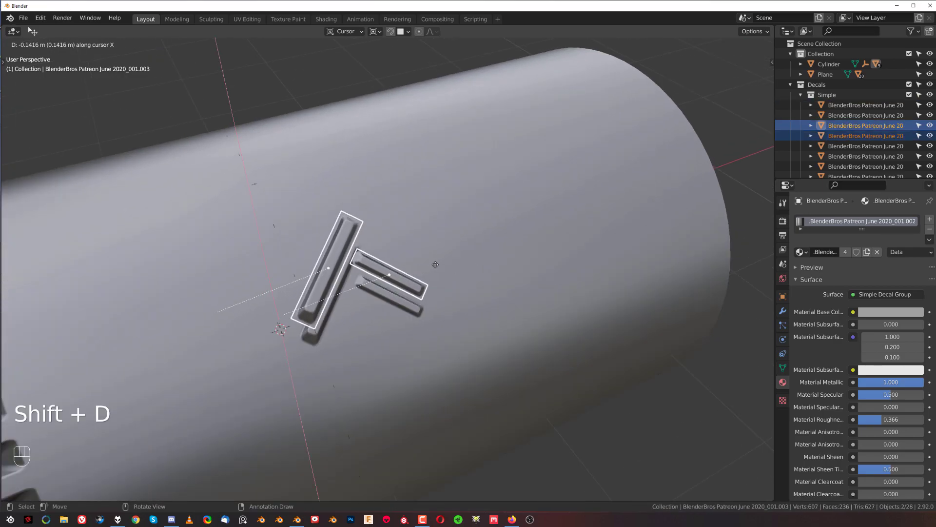
key("x")
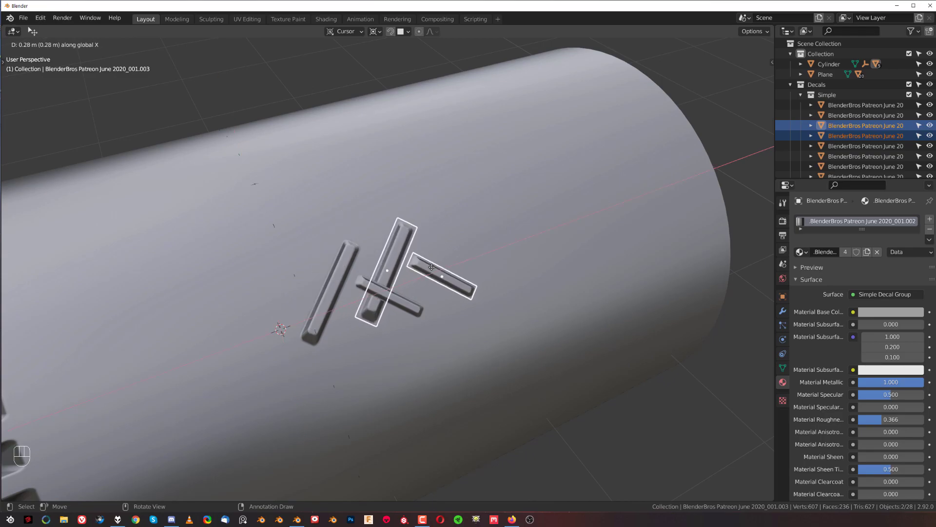
left_click(425, 267)
Scale the copied long bar decal to about 0.73 and move it clear of the short bar
left_click(401, 258)
key("x")
key("Escape")
left_click(389, 247)
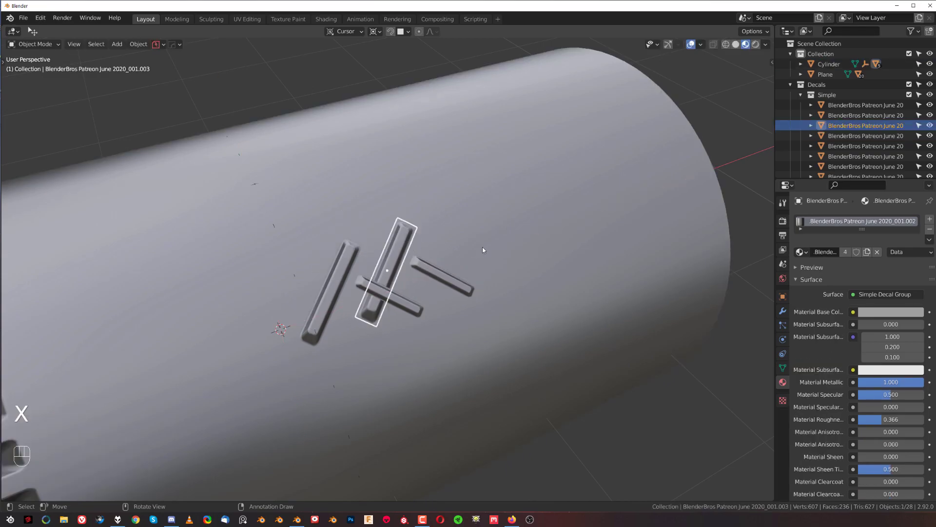
key("s")
left_click(445, 263)
key("g")
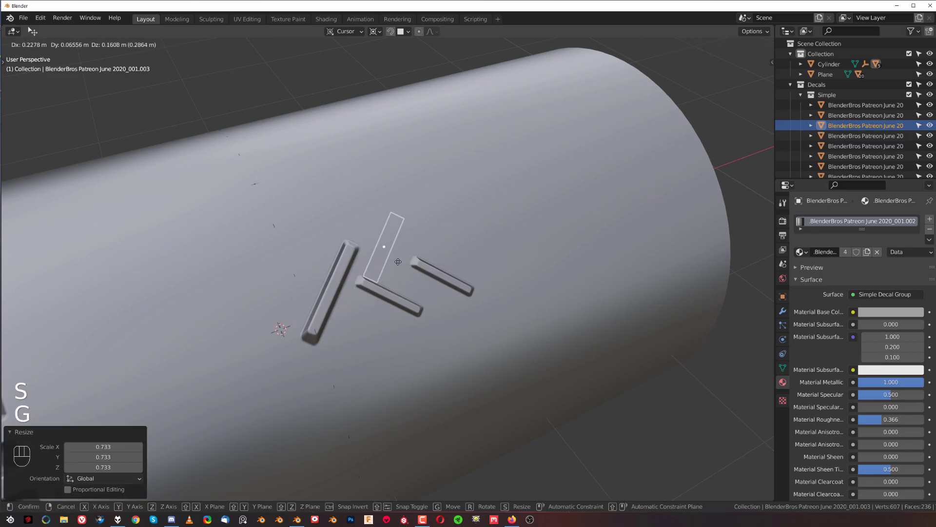
left_click(480, 223)
Shrink the copied long bar by a further factor of about 0.85 and snap it above the first short bar
key("s")
left_click(412, 253)
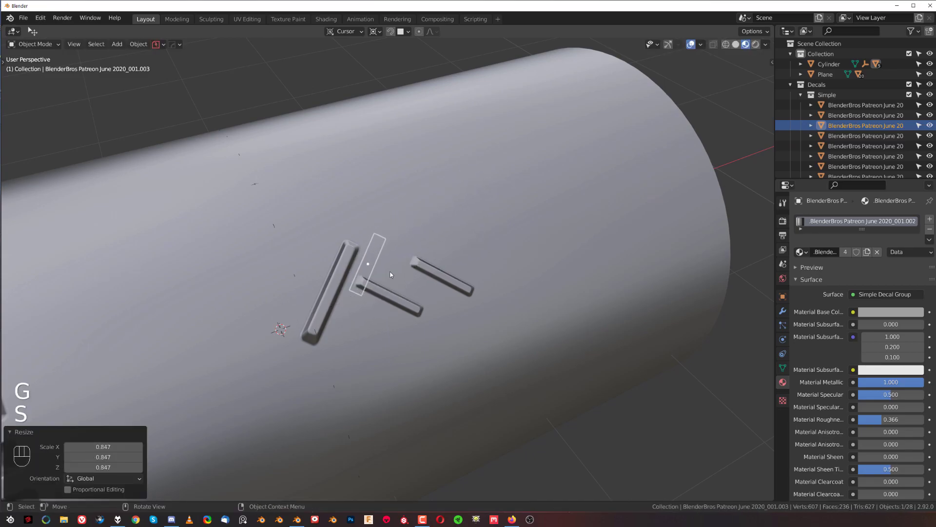
key("h")
key("g")
key("ctrl")
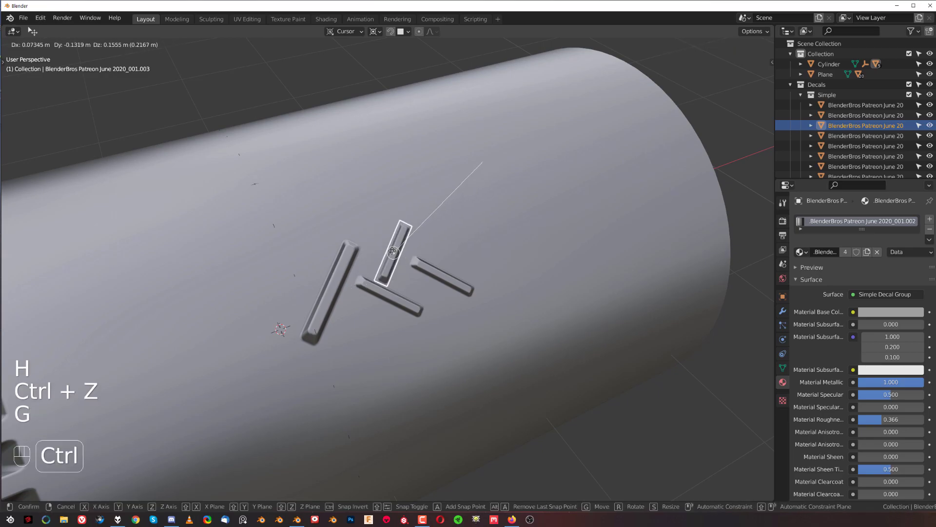
Scale the copied short bar decal up by about 1.28 and snap it onto the cylinder beside the other bars
left_click(439, 277)
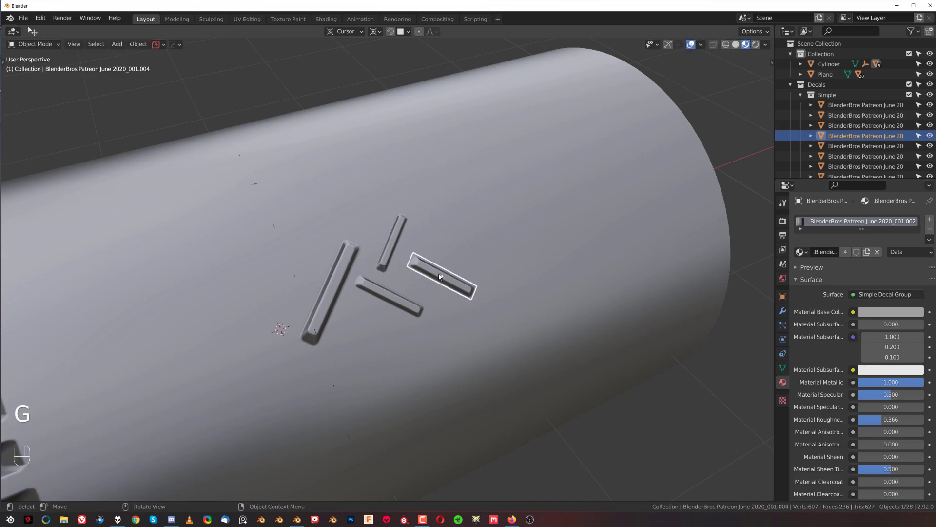
key("s")
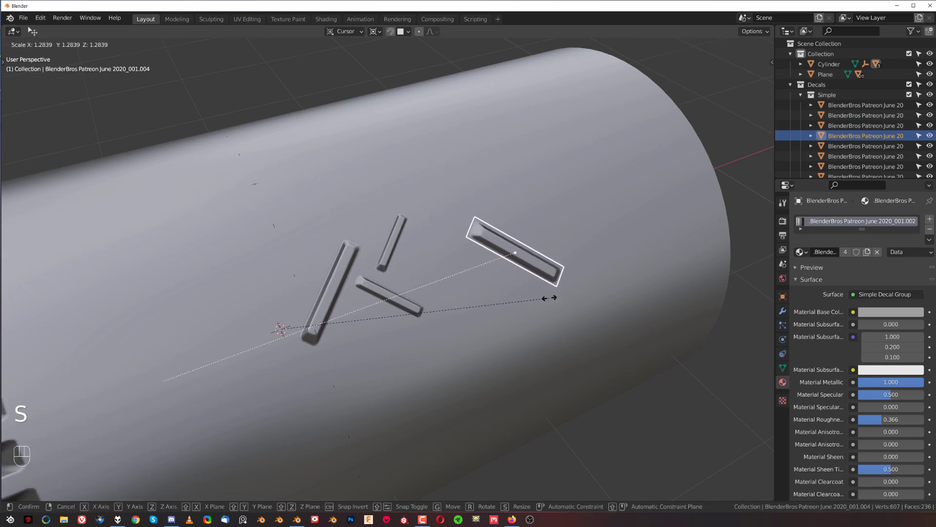
left_click(550, 298)
key("g")
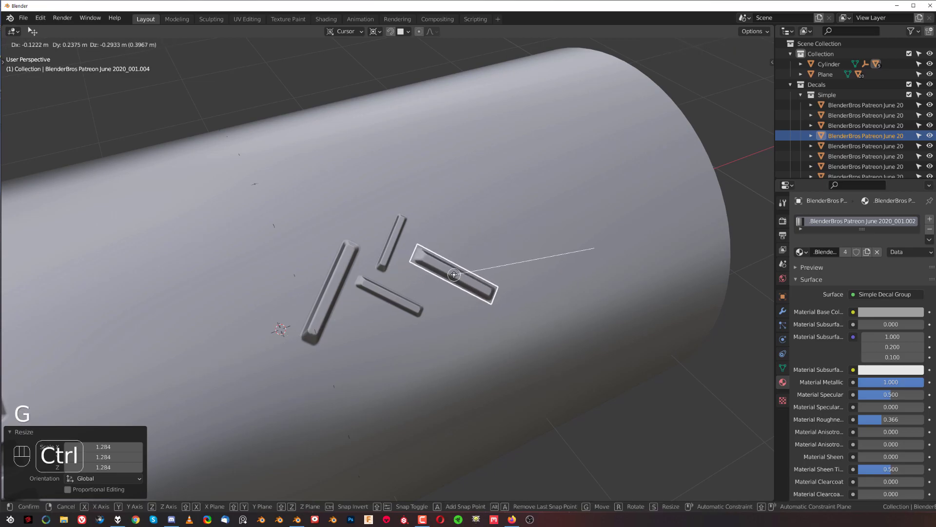
left_click(447, 275, "ctrl")
left_click(527, 229)
left_click(406, 263)
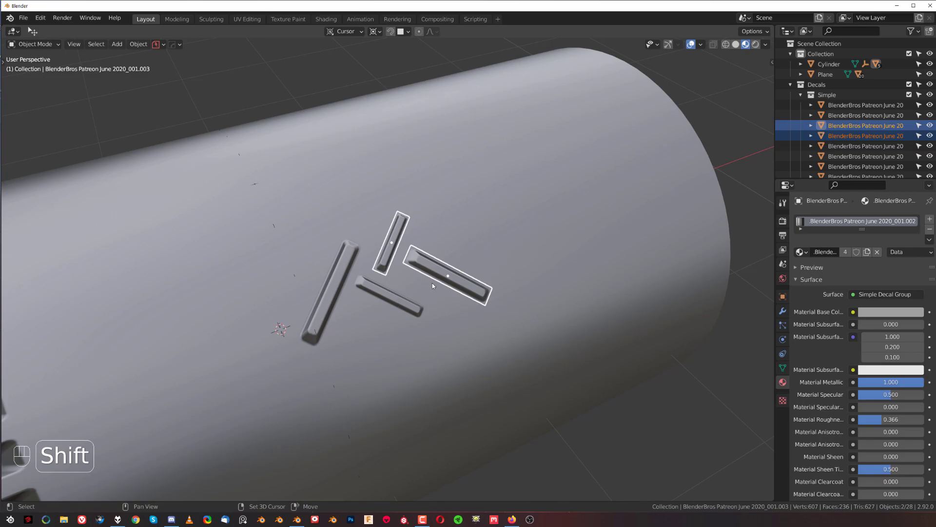
key("g")
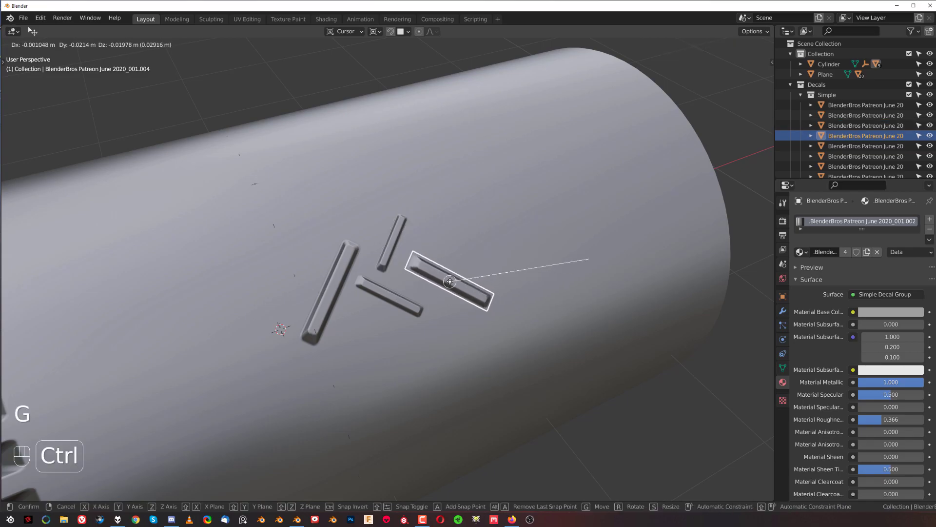
left_click(449, 281, "ctrl")
Join the four bar decals into one object, with the large first bar as the active one
left_click(389, 296, "shift")
left_click(390, 246, "shift")
left_click(337, 280, "shift")
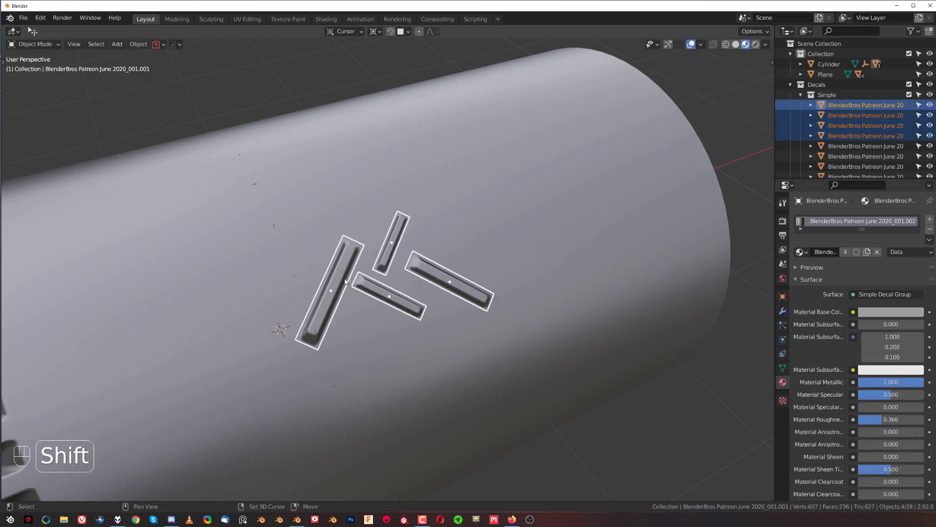
key("ctrl+j")
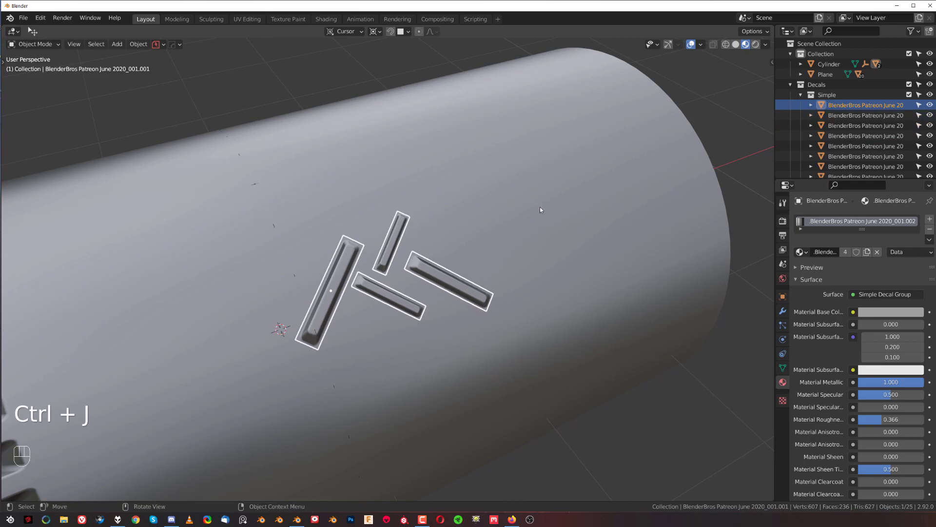
Check the modifier stack of the joined bar decal in the HOps Helper
scroll(540, 207, "down", 3)
middle_click_drag(540, 207, 407, 228)
scroll(433, 223, "up", 4)
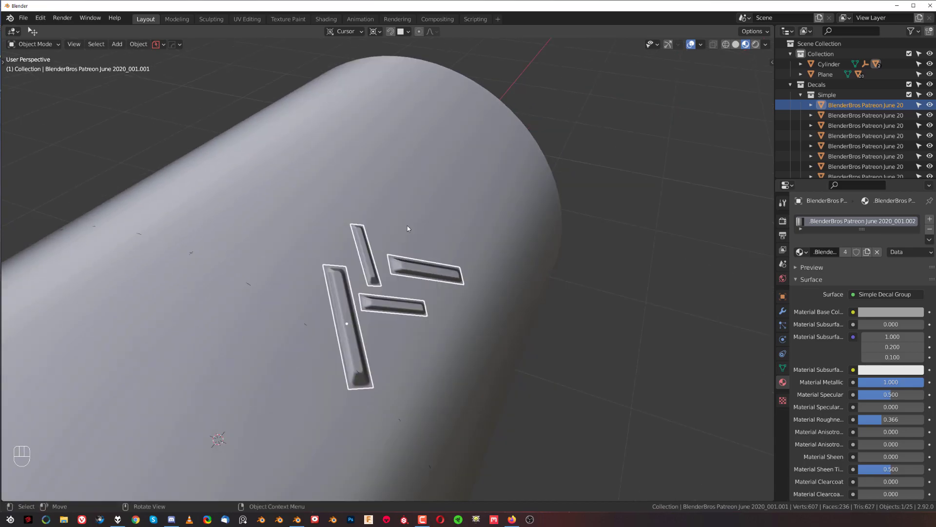
key("ctrl+grave")
left_click_drag(403, 229, 571, 150)
left_click(464, 204)
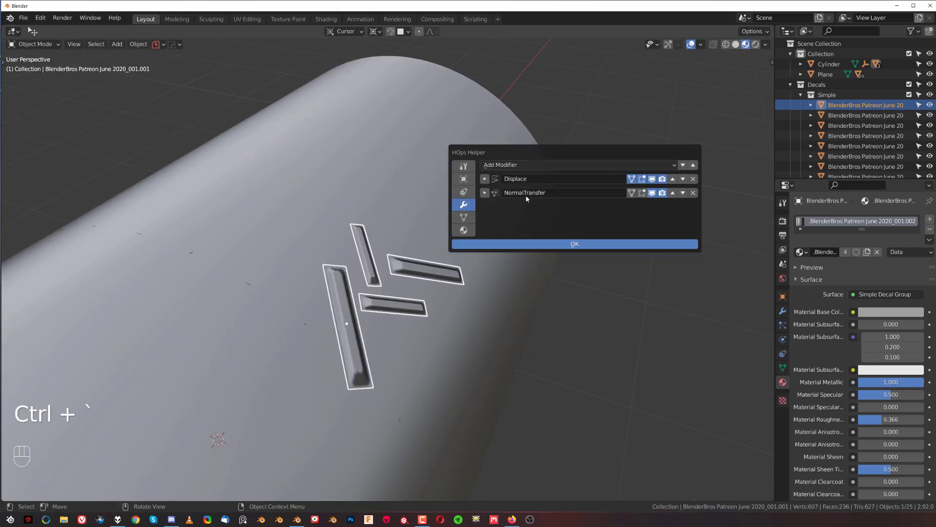
left_click(635, 248)
Project the joined bar decal onto the curved surface of the cylinder
key("d")
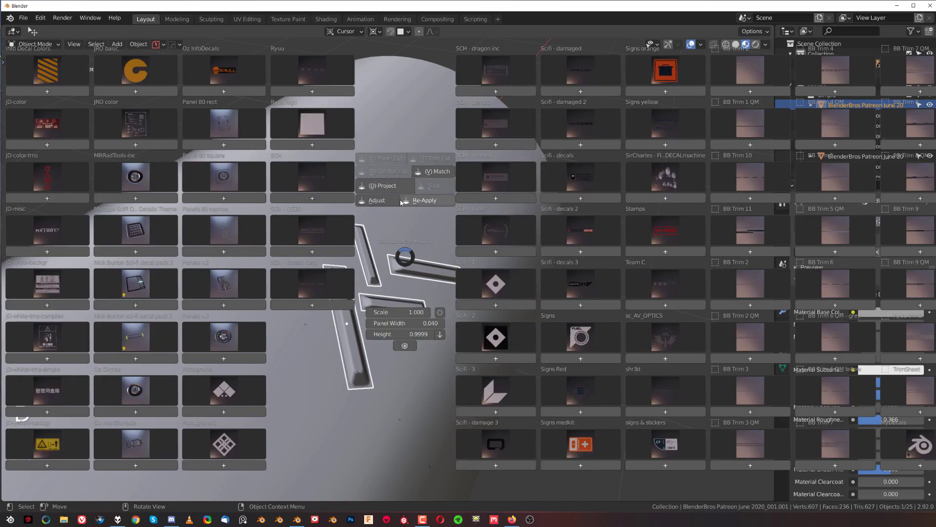
left_click(393, 186)
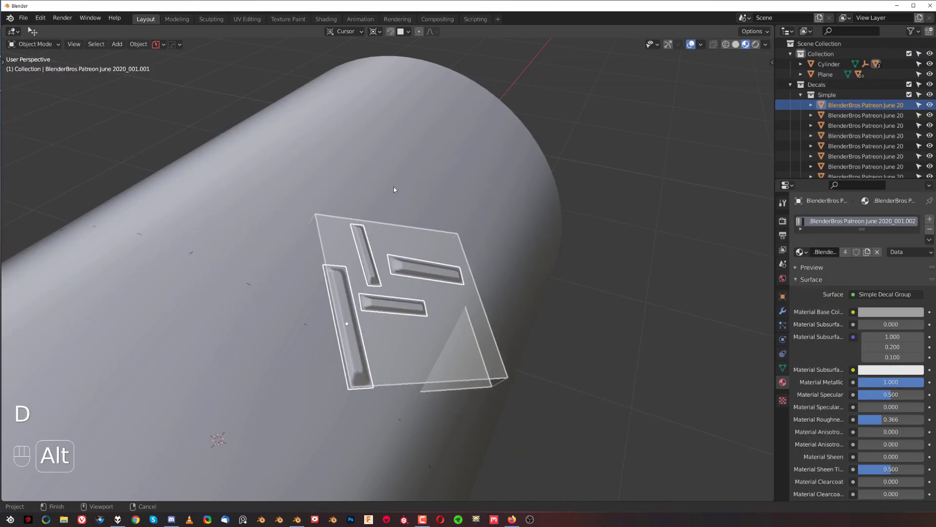
left_click(404, 193)
scroll(367, 285, "down", 5)
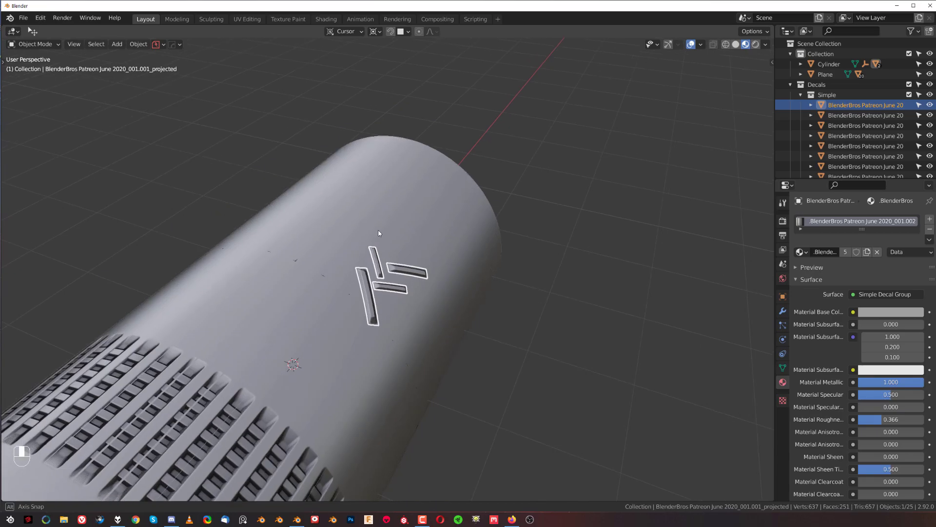
Radially array the projected bar decal around the X axis from the 3D cursor with 18 segments
scroll(379, 234, "up", 3)
key("q")
mouse_move(376, 216)
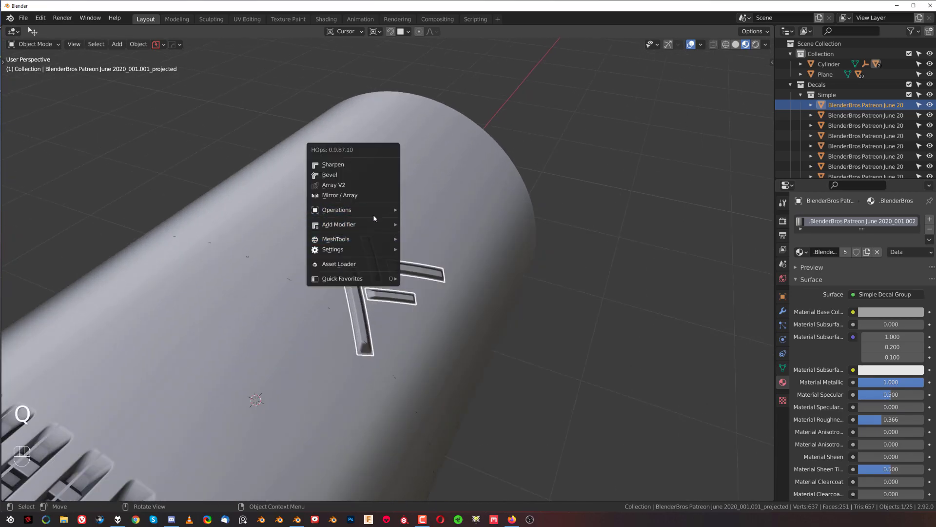
mouse_move(367, 241)
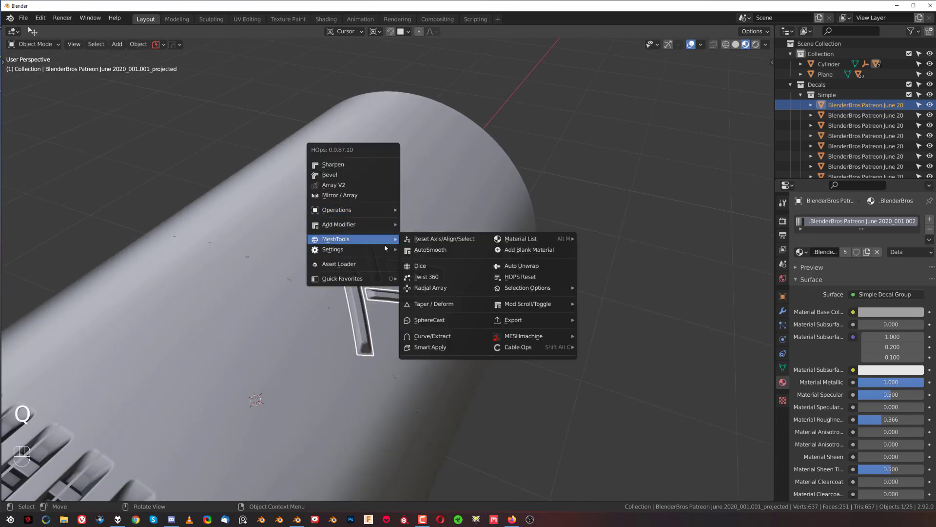
left_click(429, 289)
key("x")
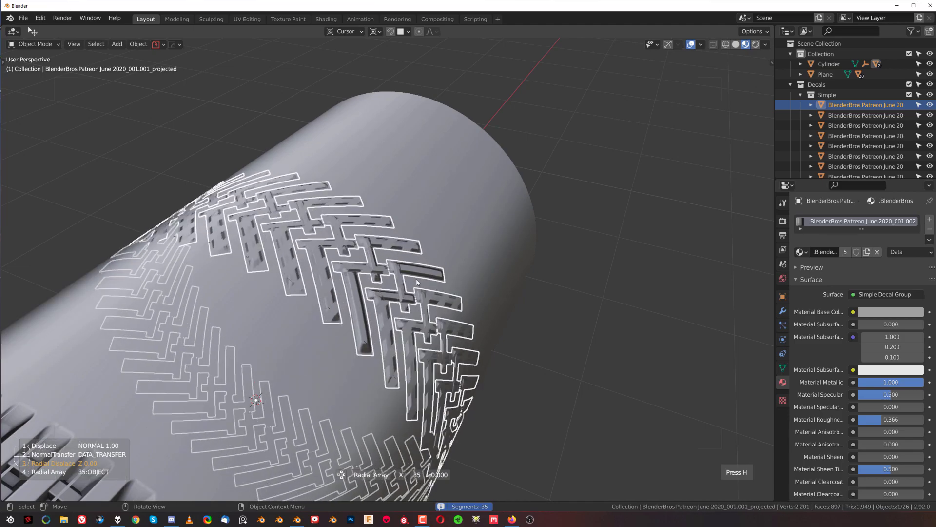
left_click(419, 271)
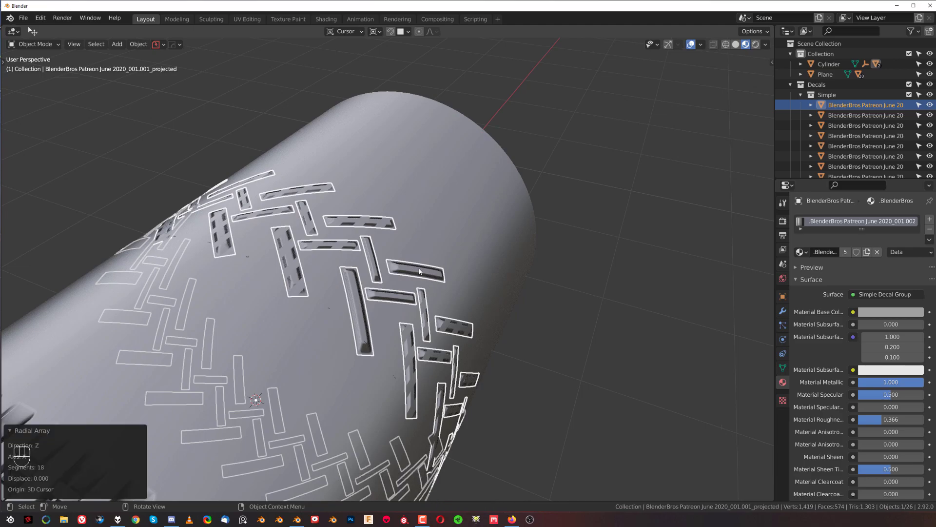
Adjust the height of the arrayed bar decals above the cylinder surface
middle_click_drag(449, 257, 416, 228)
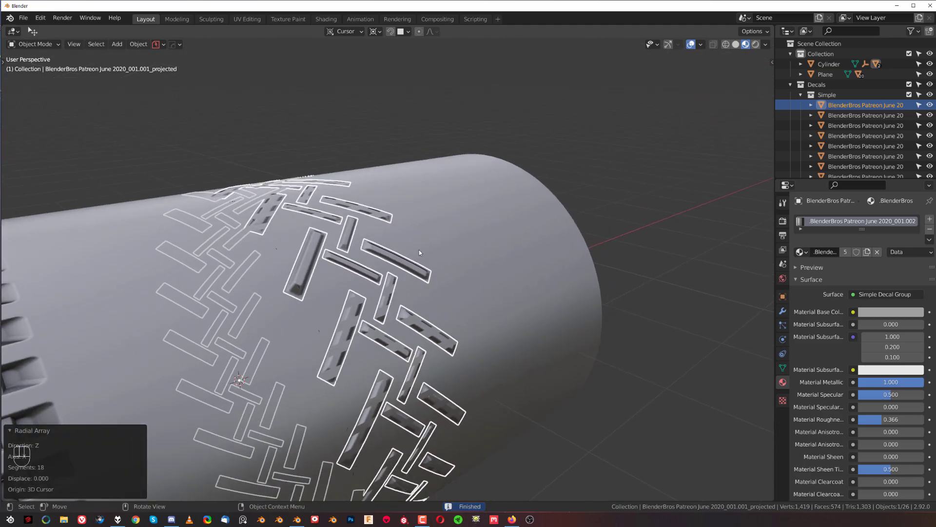
left_click(415, 251)
scroll(407, 269, "up", 2)
left_click(393, 308)
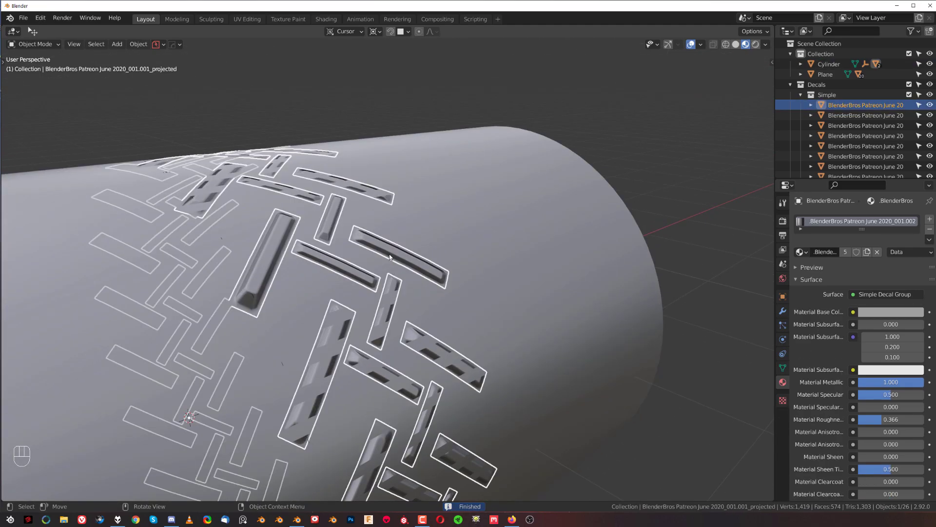
key("d")
left_click(370, 199)
scroll(370, 199, "up", 5, "shift")
left_click(381, 199)
Inspect the arrayed bar pattern on the cylinder and the sample decals laid out on the plane
left_click(473, 199)
scroll(445, 202, "down", 2)
scroll(443, 202, "down", 4)
middle_click_drag(443, 202, 378, 307)
scroll(361, 238, "up", 5)
scroll(437, 219, "up", 4)
scroll(408, 224, "down", 5)
middle_click_drag(408, 225, 536, 172, "shift")
scroll(383, 256, "up", 5)
scroll(376, 271, "down", 9)
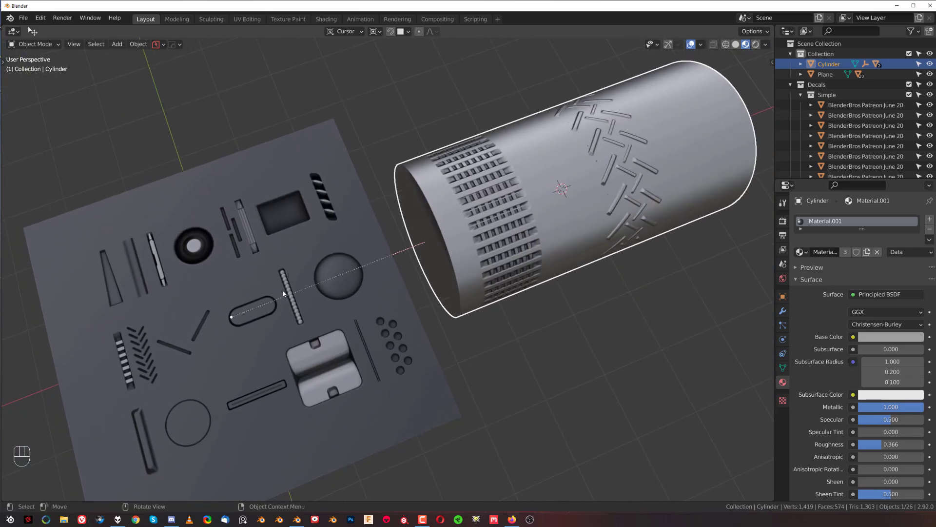
scroll(284, 294, "down", 2)
middle_click_drag(284, 294, 289, 272)
Insert the ribbed strip decal from the BlenderBros Patreon June 2020 library and snap it near the cylinder's plain end
middle_click_drag(349, 286, 244, 215, "shift")
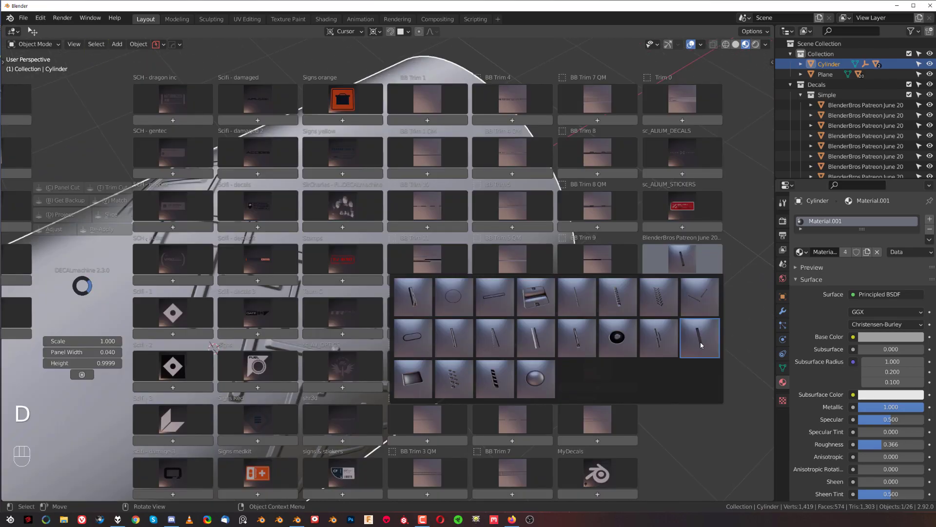
left_click(695, 342)
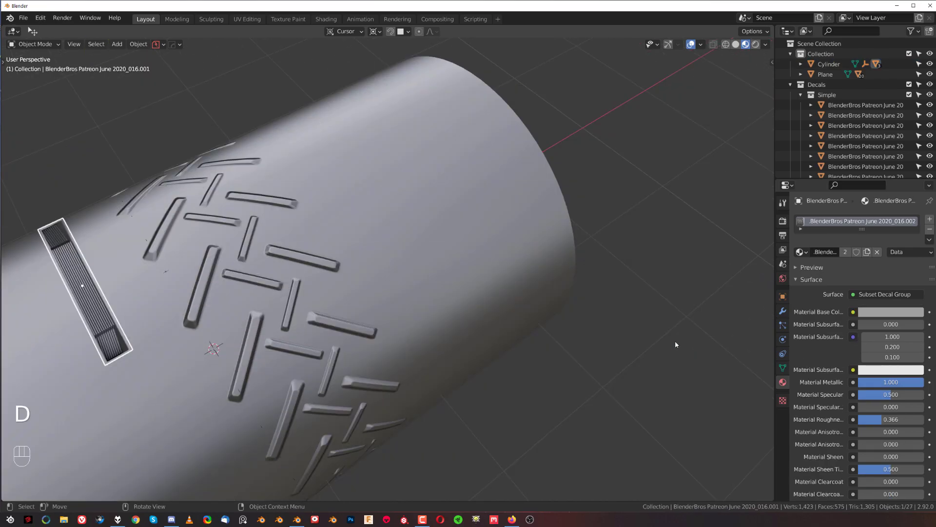
key("g")
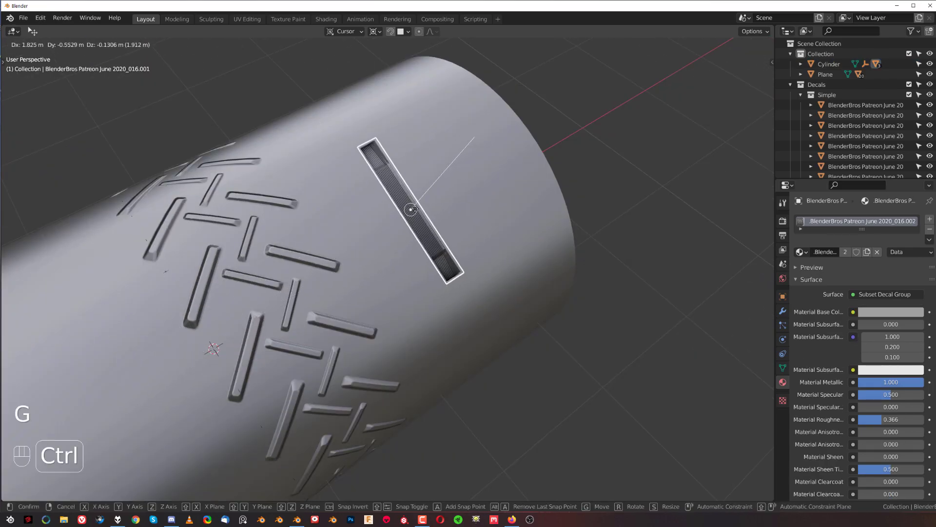
left_click(420, 224)
key("d")
left_click(396, 183)
scroll(400, 172, "down", 2)
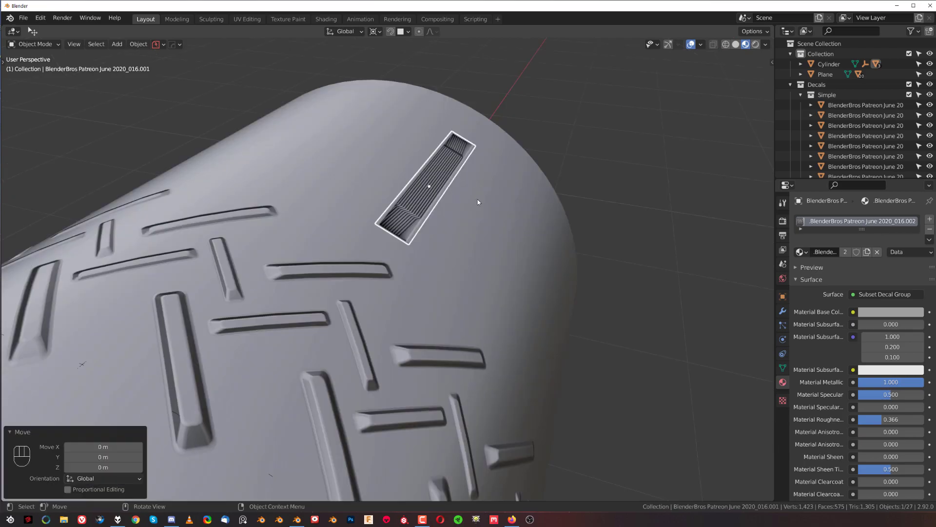
key("s")
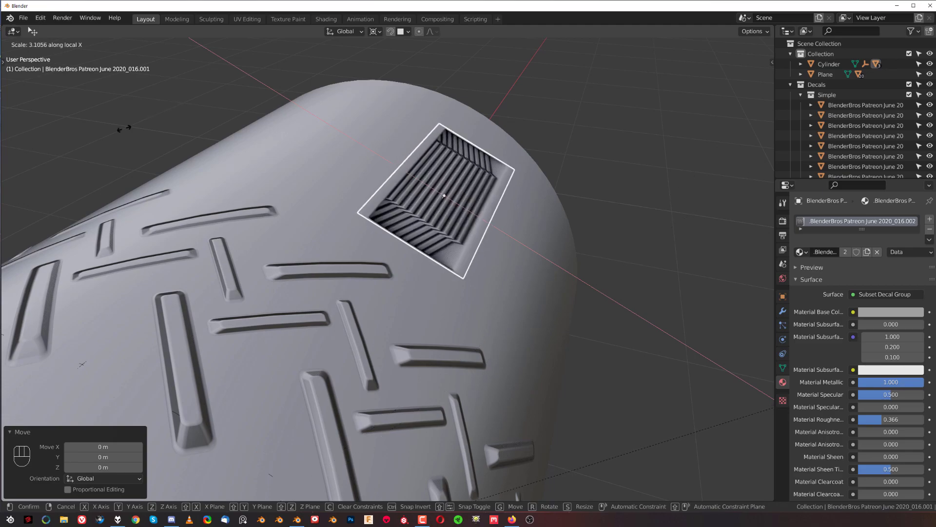
key("Escape")
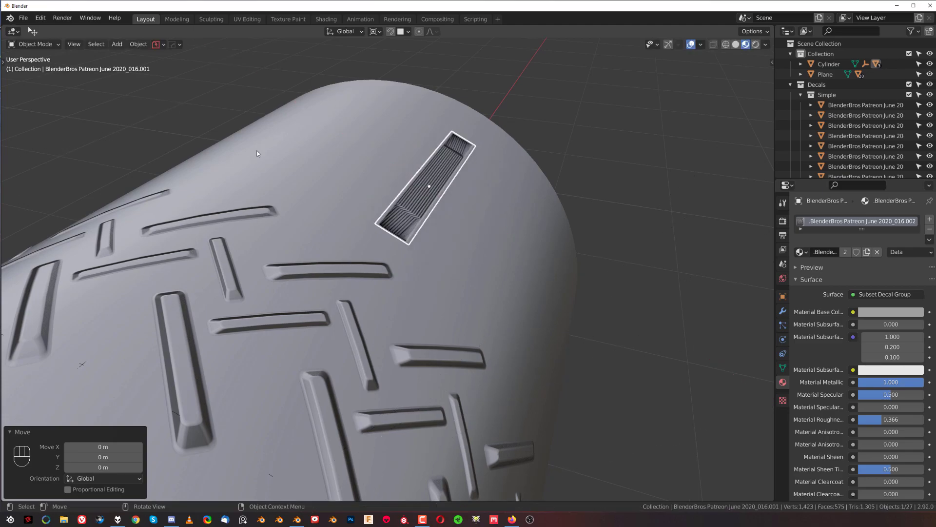
key("s")
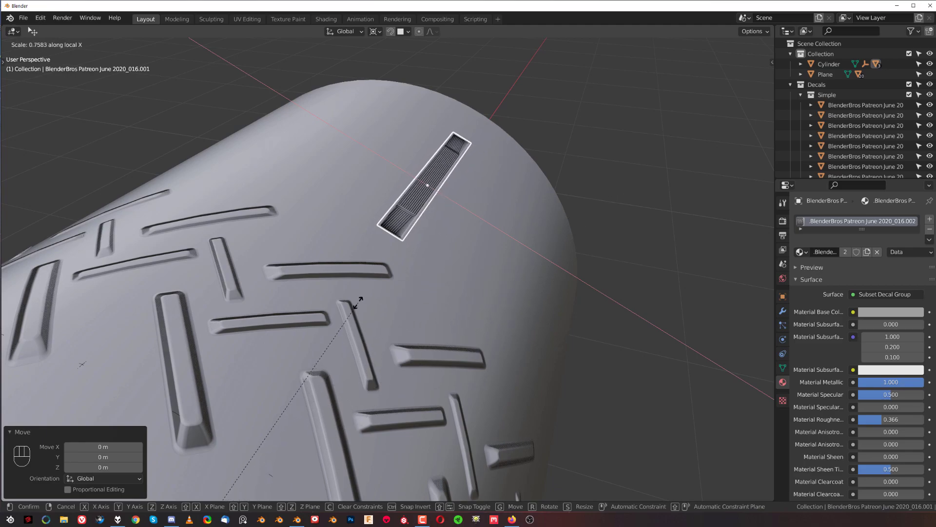
key("Escape")
Switch the transform pivot away from the 3D cursor and scale the ribbed strip decal to about 0.567 along its local X axis
left_click(377, 32)
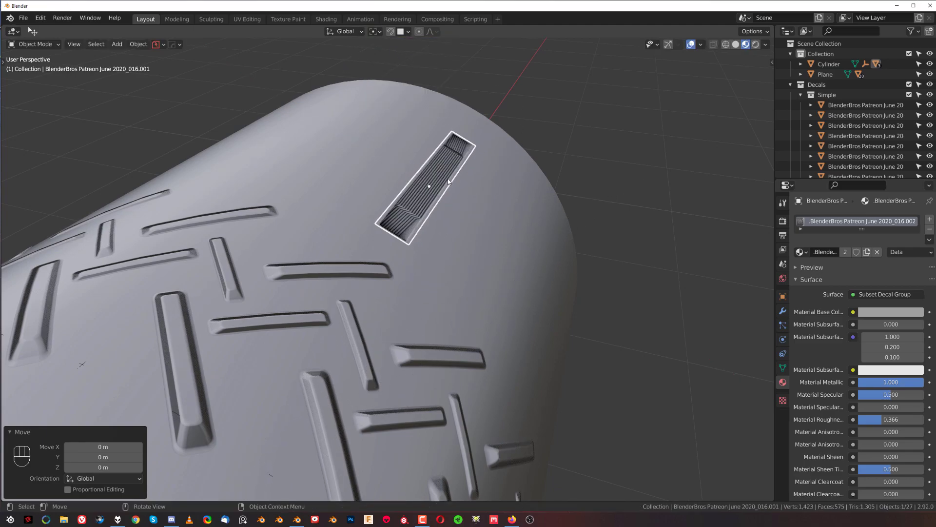
key("s")
key("x")
key("x")
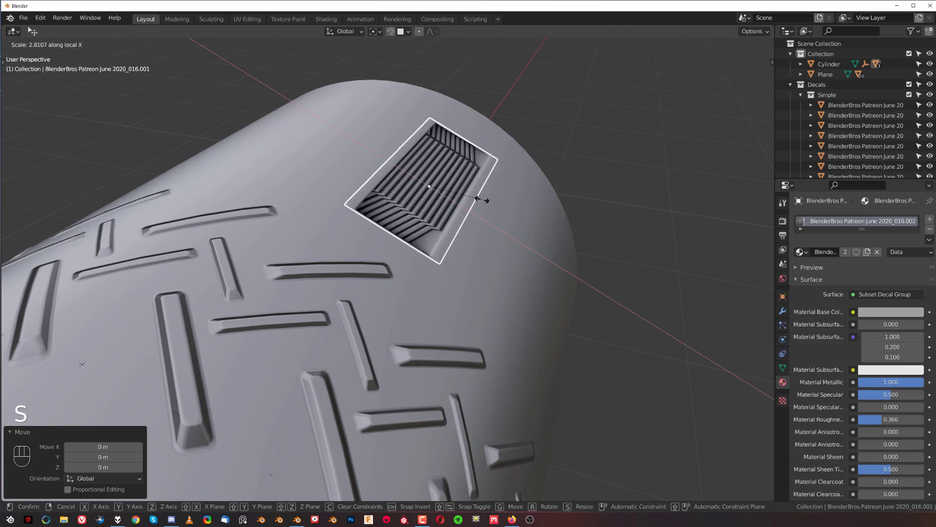
left_click(435, 180)
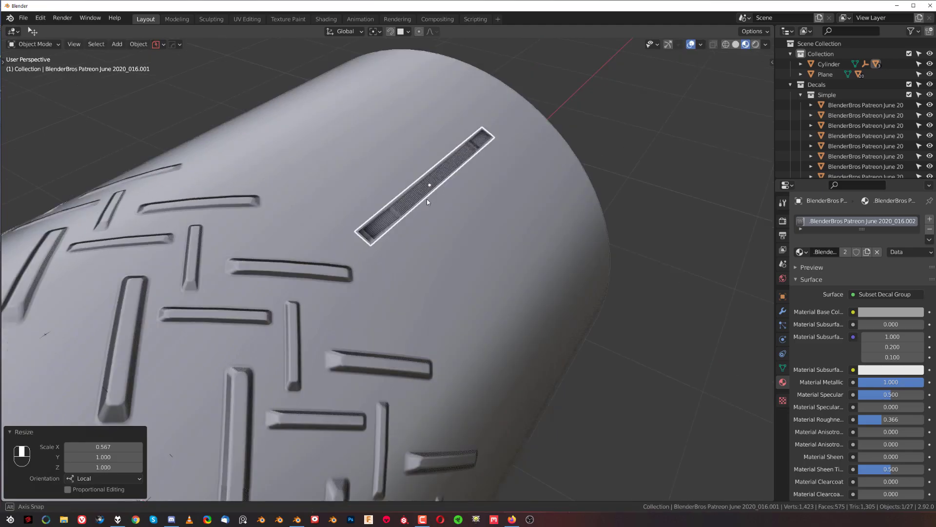
Project the narrowed ribbed strip decal onto the cylinder
scroll(401, 194, "up", 4)
scroll(414, 198, "down", 3)
key("d")
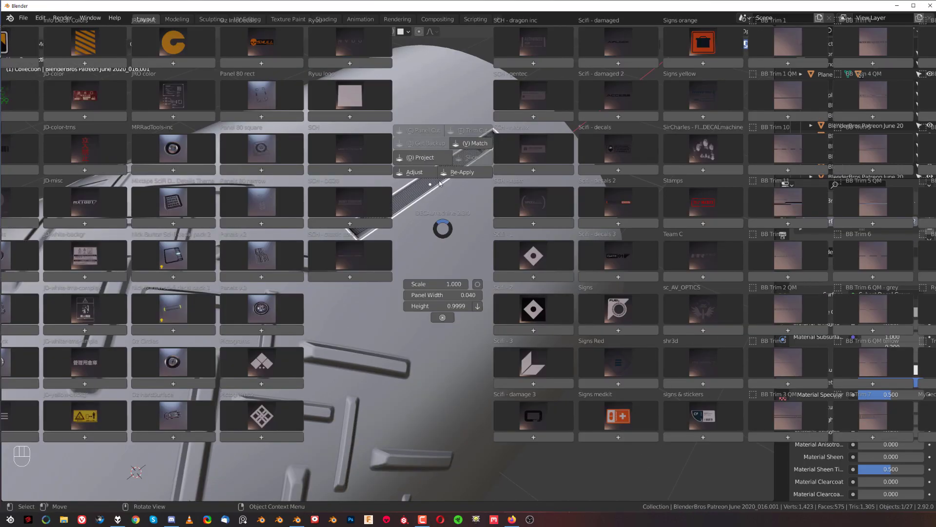
key("d")
Set the transform pivot to the 3D cursor and radially array the projected ribbed strip decal around X with 95 copies
left_click(375, 32)
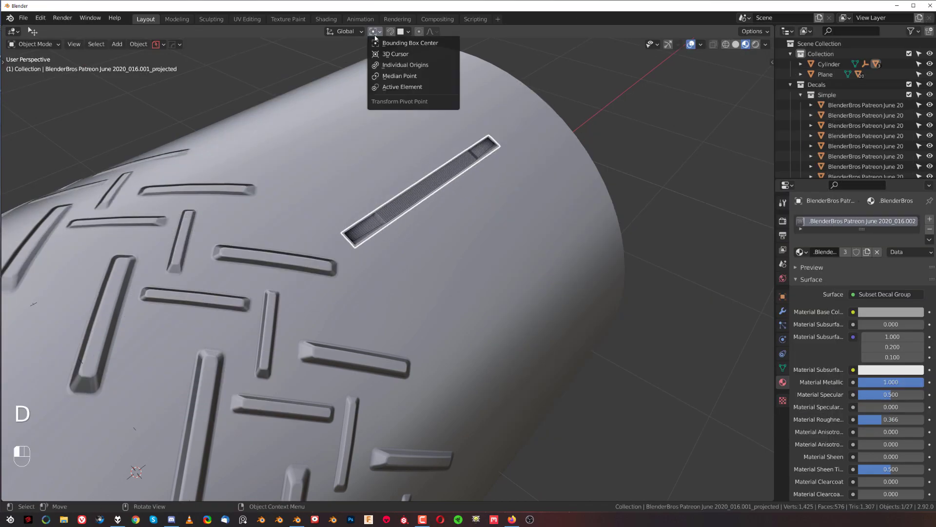
left_click(386, 55)
middle_click_drag(415, 122, 460, 164)
key("q")
mouse_move(460, 164)
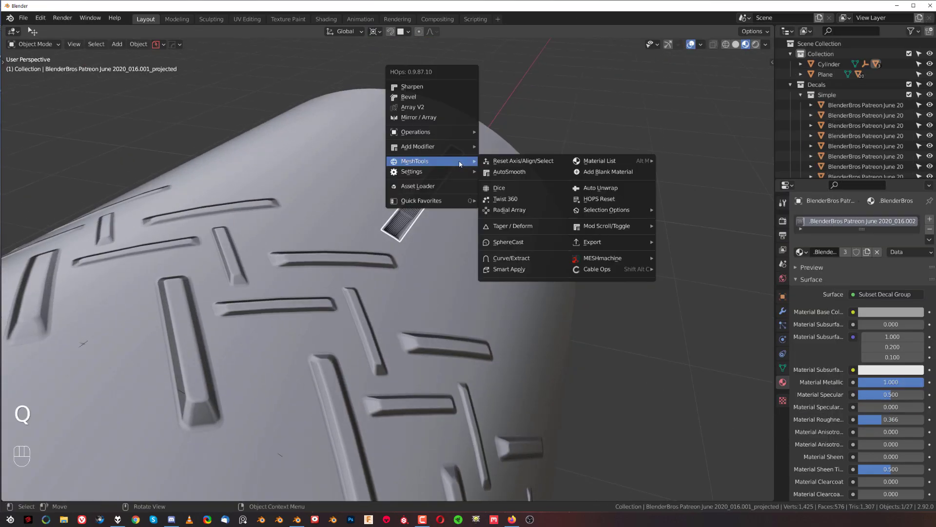
left_click(507, 211, "ctrl")
scroll(488, 200, "up", 18)
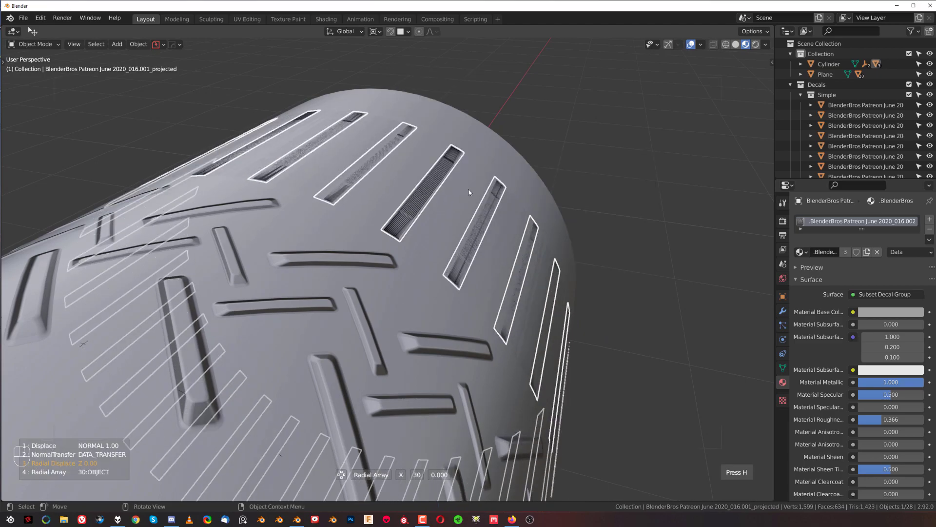
scroll(463, 175, "up", 20)
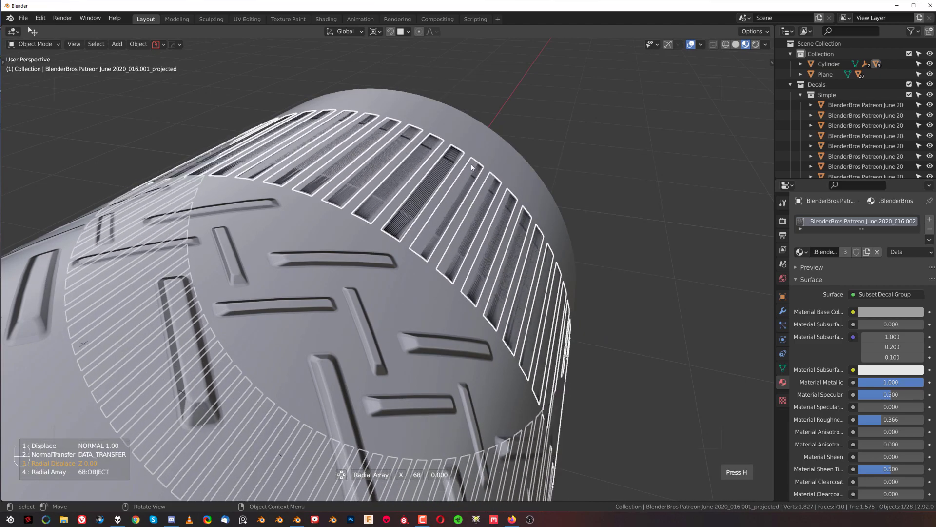
scroll(463, 158, "up", 19)
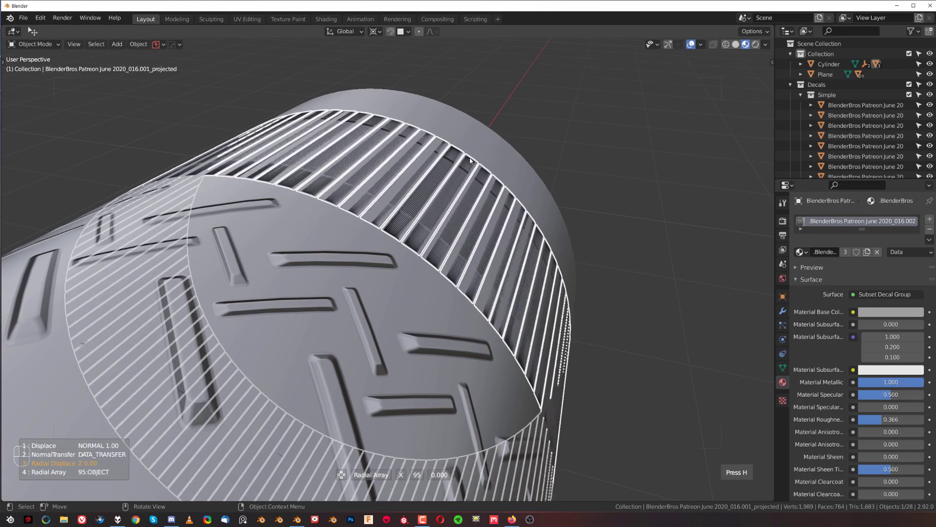
left_click(471, 161)
Run the DECALmachine Adjust tool on the arrayed ribbed strip decal and deselect it
key("d")
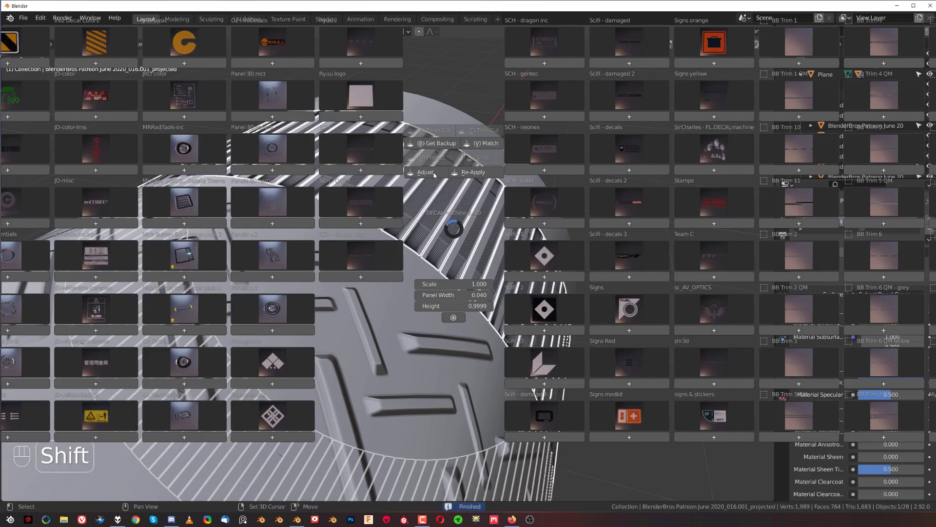
left_click(424, 172)
left_click(520, 131)
Inspect the ribbed strips arrayed around the cylinder up close and beside the bar pattern
middle_click_drag(487, 167, 361, 115)
scroll(349, 152, "down", 2)
scroll(392, 181, "up", 6)
middle_click_drag(393, 182, 378, 153)
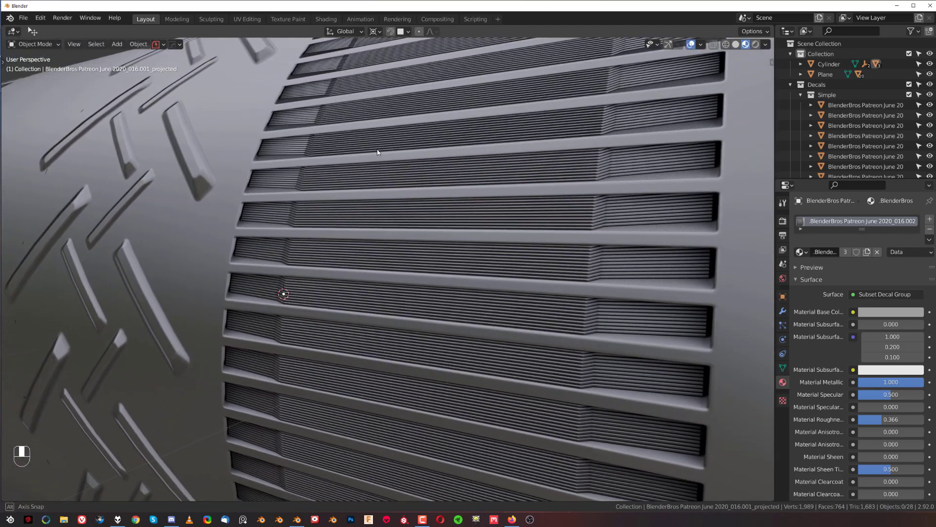
middle_click_drag(424, 279, 407, 307, "shift")
scroll(404, 244, "up", 4)
scroll(385, 235, "up", 2)
middle_click_drag(418, 235, 434, 215)
scroll(428, 243, "down", 4)
middle_click_drag(434, 215, 351, 222)
scroll(441, 230, "down", 5)
scroll(332, 220, "down", 4)
middle_click_drag(351, 222, 524, 158, "shift")
scroll(524, 159, "up", 2)
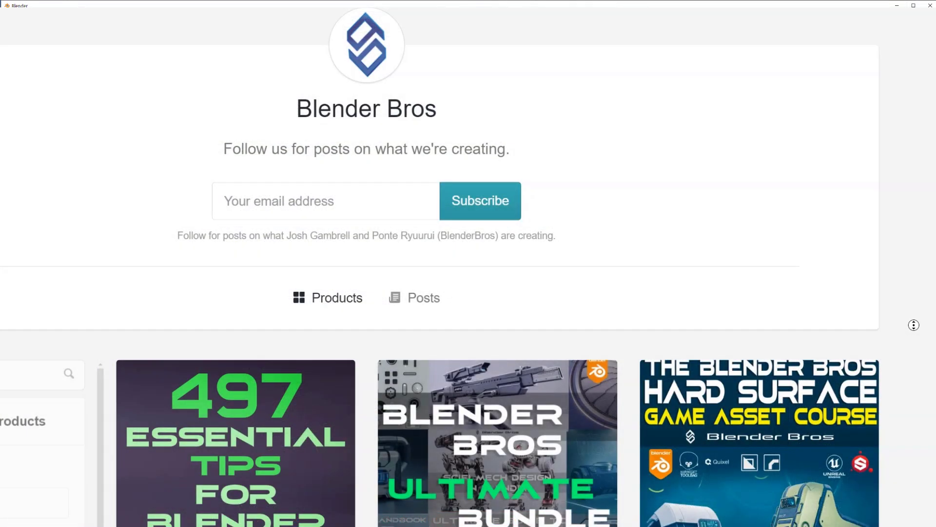
Switch to the Blender Bros store page and browse its products, from the courses and handbooks to the decal and trim sheet packs
scroll(920, 341, "down", 3)
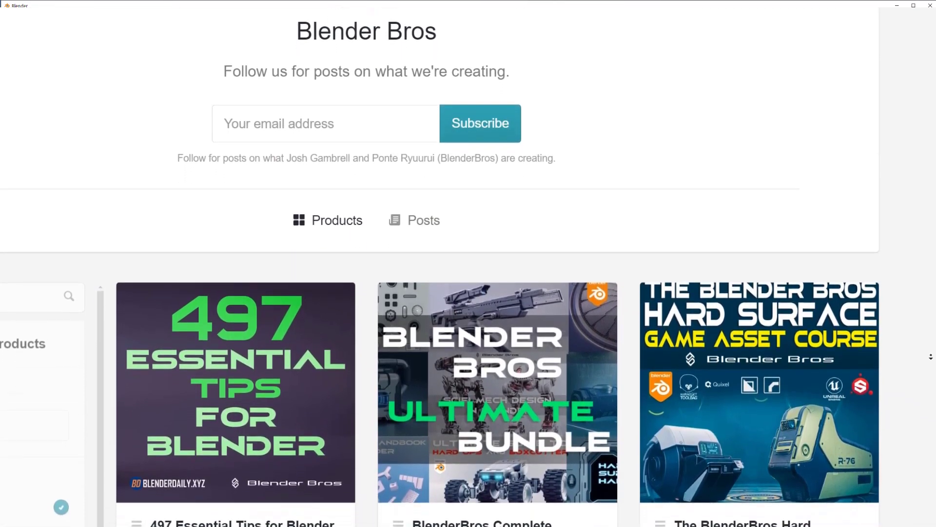
scroll(932, 359, "down", 8)
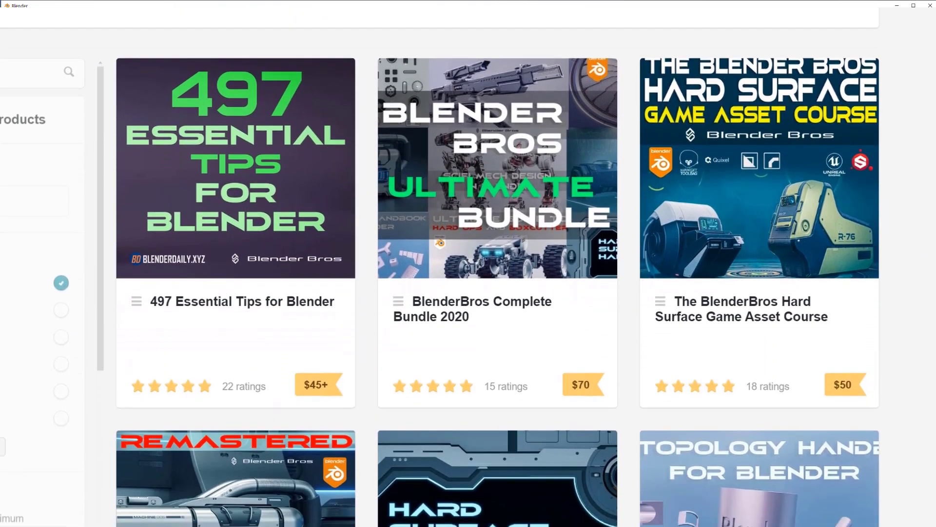
scroll(498, 263, "down", 11)
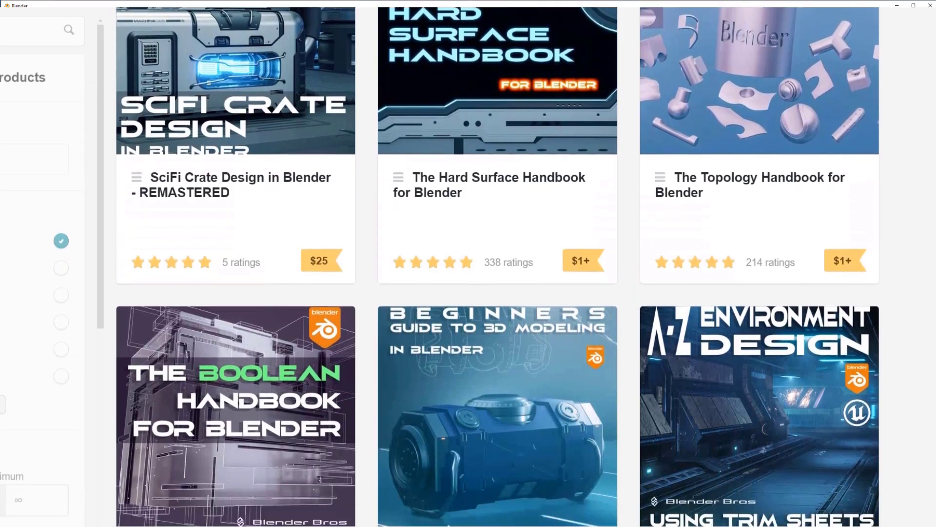
scroll(497, 263, "down", 20)
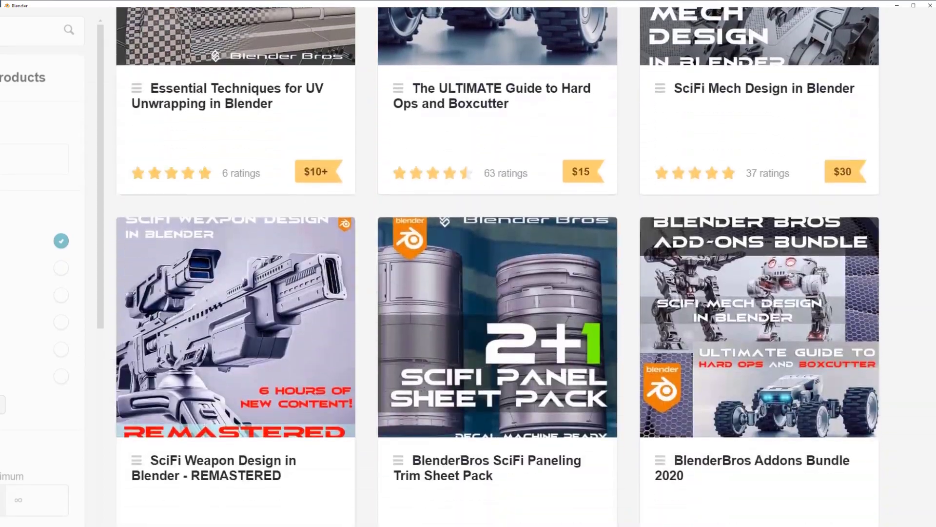
scroll(497, 263, "down", 20)
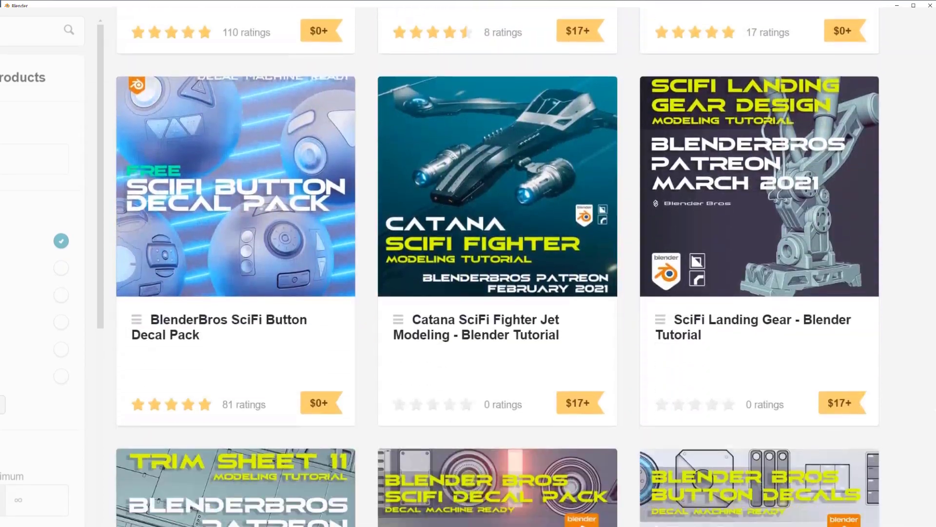
scroll(497, 264, "down", 20)
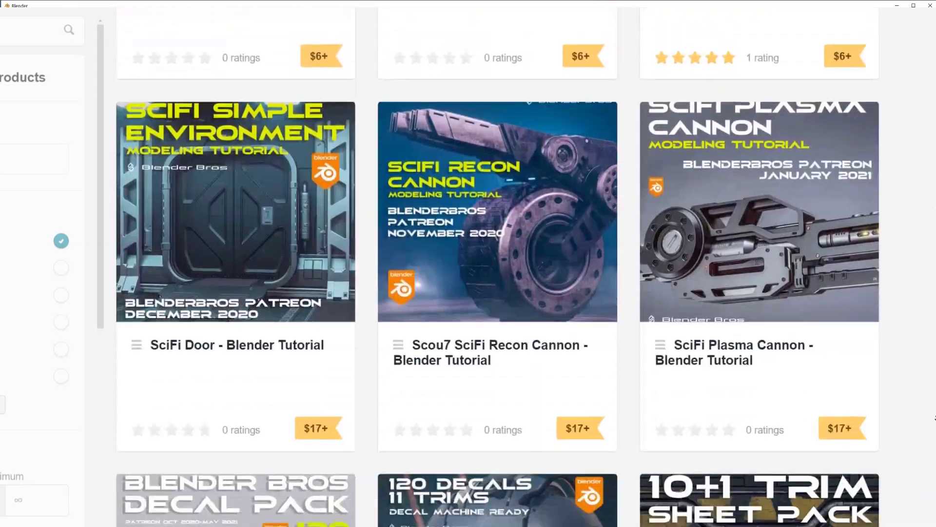
scroll(498, 263, "down", 6)
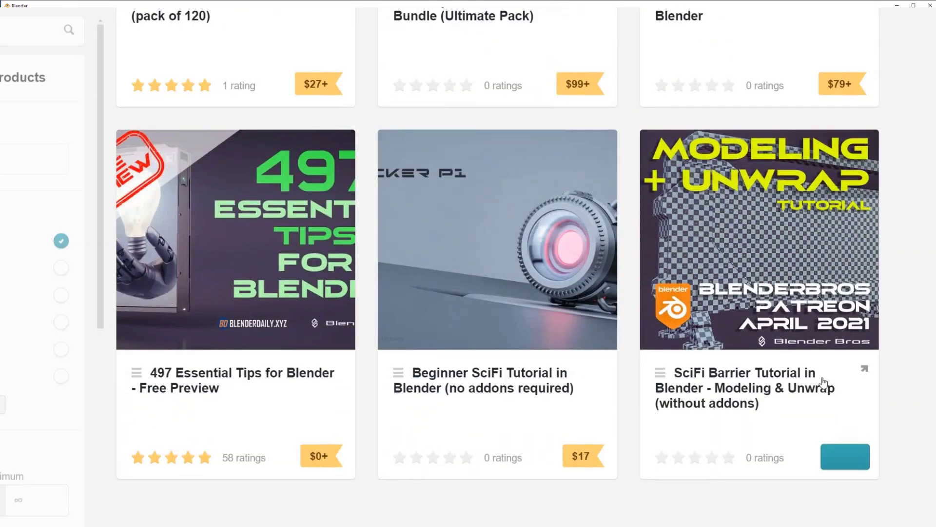